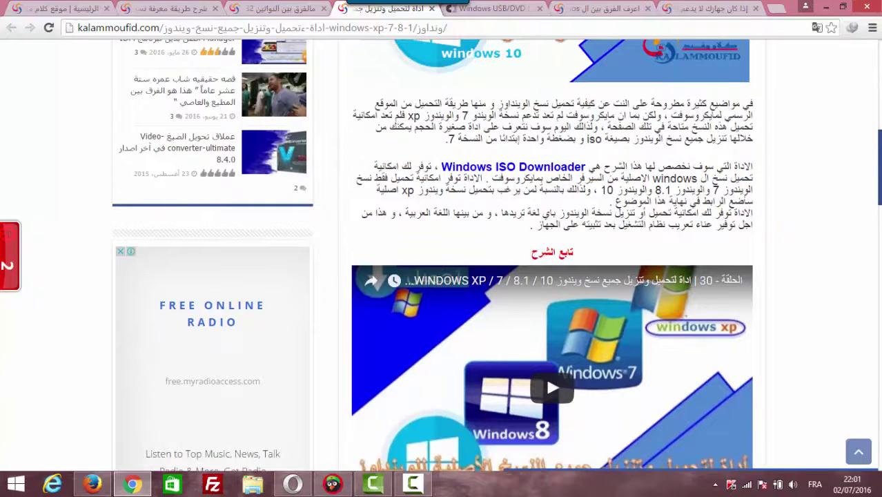
# Step: Review the Windows ISO download article from its title down to the download links below the video
pyautogui.scroll(-3, 433, 256)
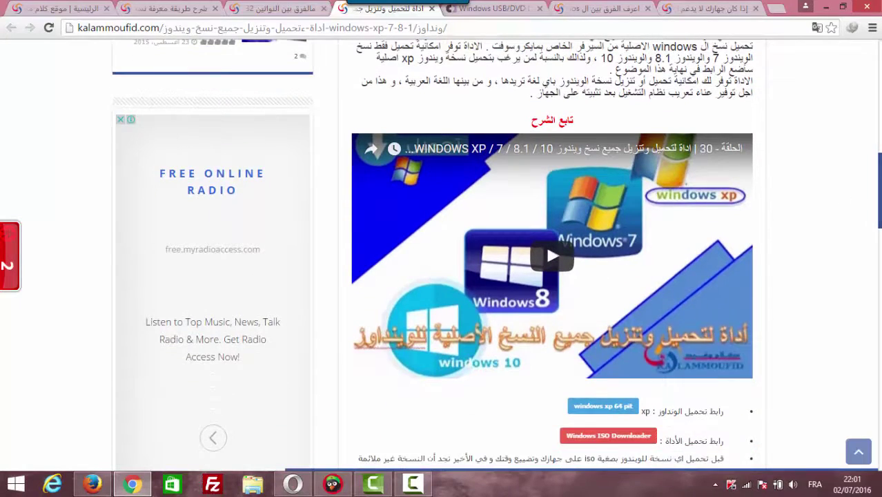
pyautogui.press('Home')
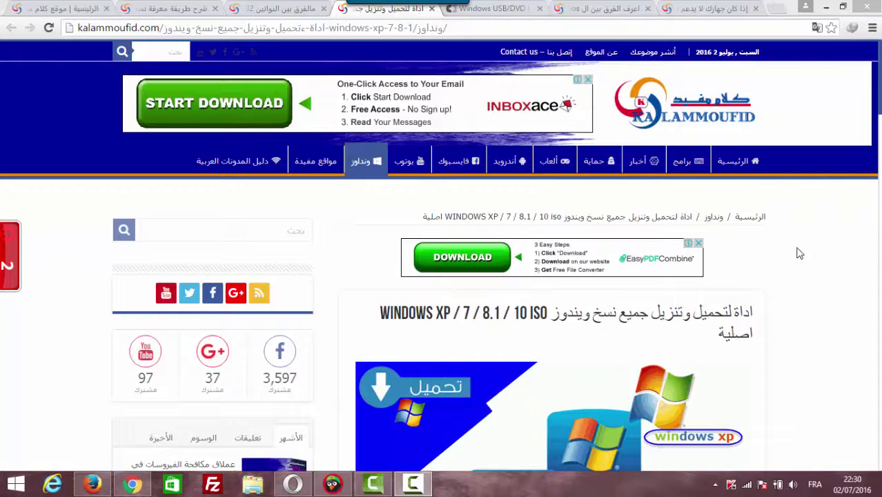
pyautogui.moveTo(466, 314); pyautogui.dragTo(478, 314)
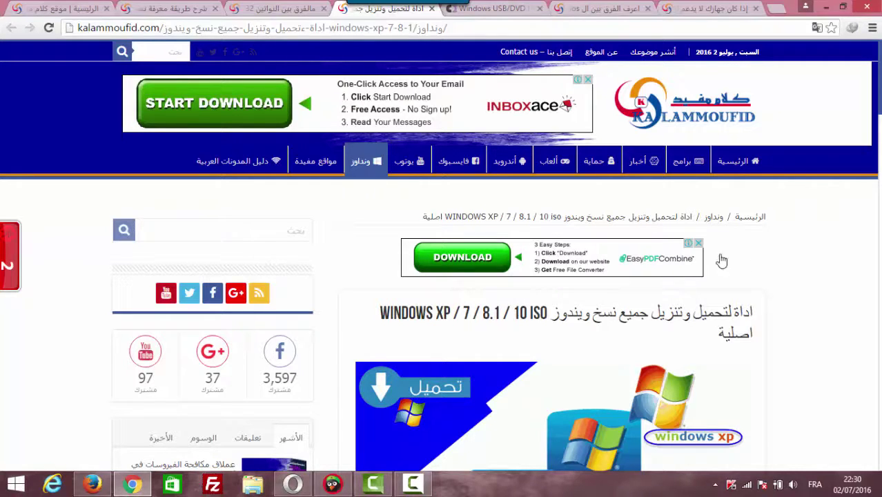
pyautogui.moveTo(879, 104); pyautogui.dragTo(880, 263)
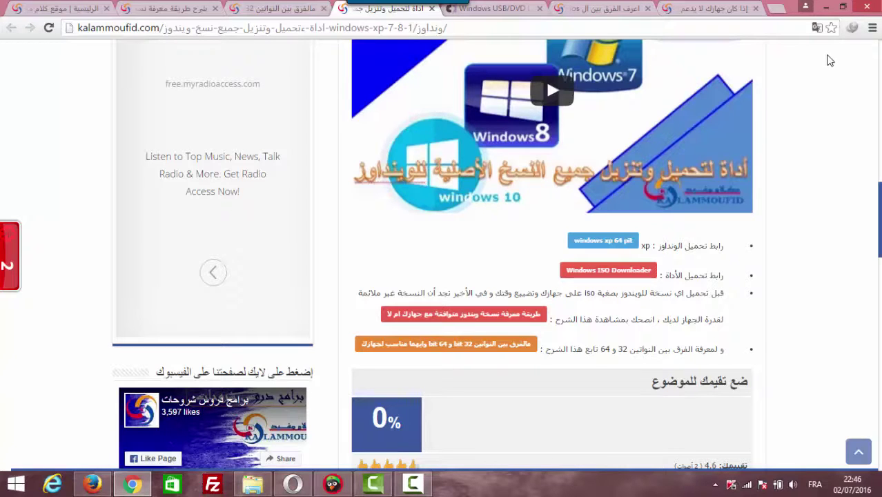
# Step: Switch to File Explorer, select the removable drive GRMCULFRER_ (I:) and decline its virus scan
pyautogui.click(828, 7)
pyautogui.click(253, 484)
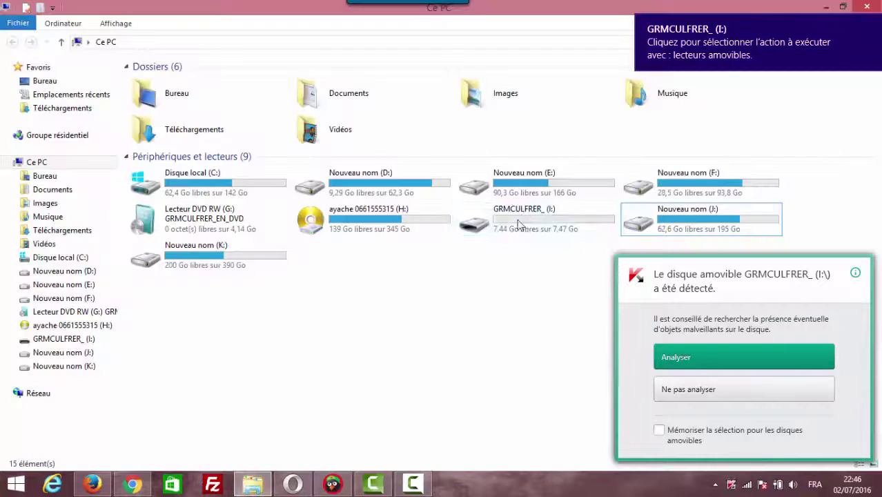
pyautogui.click(542, 216)
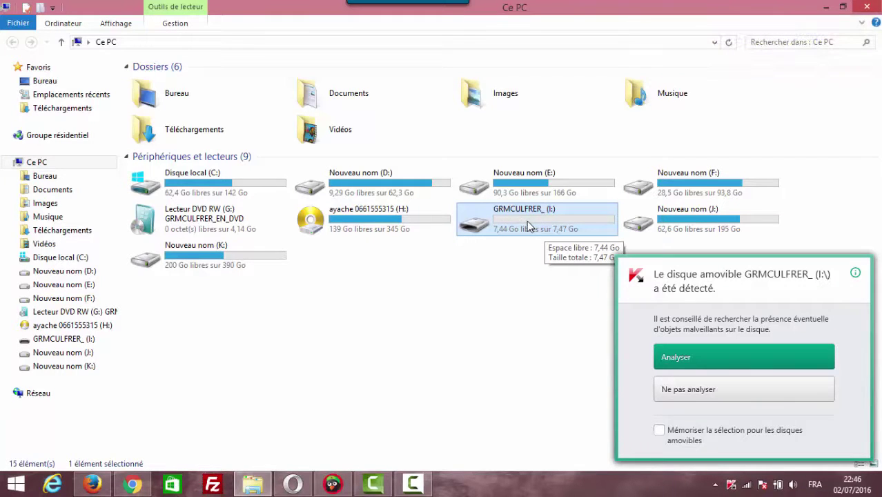
pyautogui.click(660, 388)
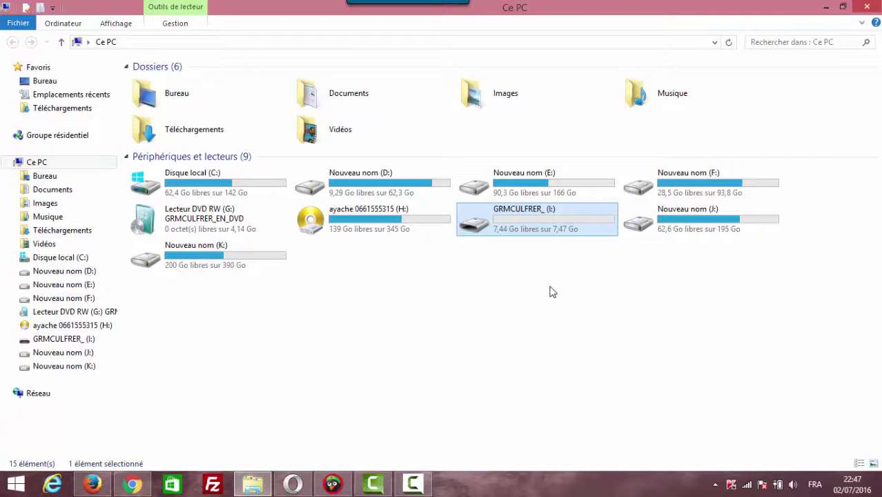
# Step: Open the properties of the removable drive GRMCULFRER_ (I:) and examine its file system and capacity
pyautogui.rightClick(523, 228)
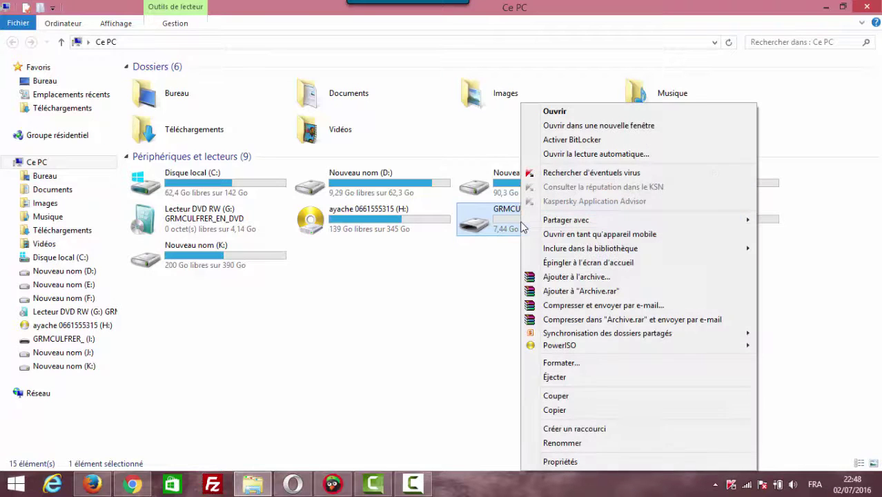
pyautogui.click(562, 463)
pyautogui.moveTo(629, 162); pyautogui.dragTo(508, 114)
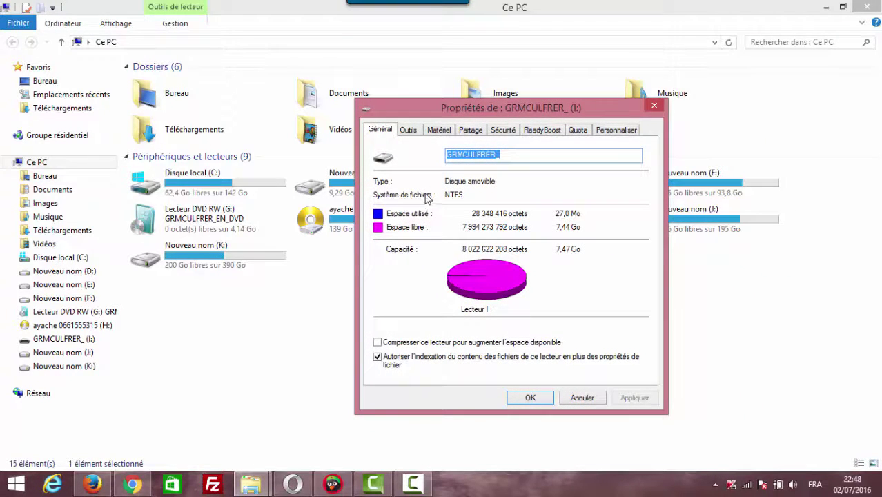
pyautogui.moveTo(482, 113); pyautogui.dragTo(448, 111)
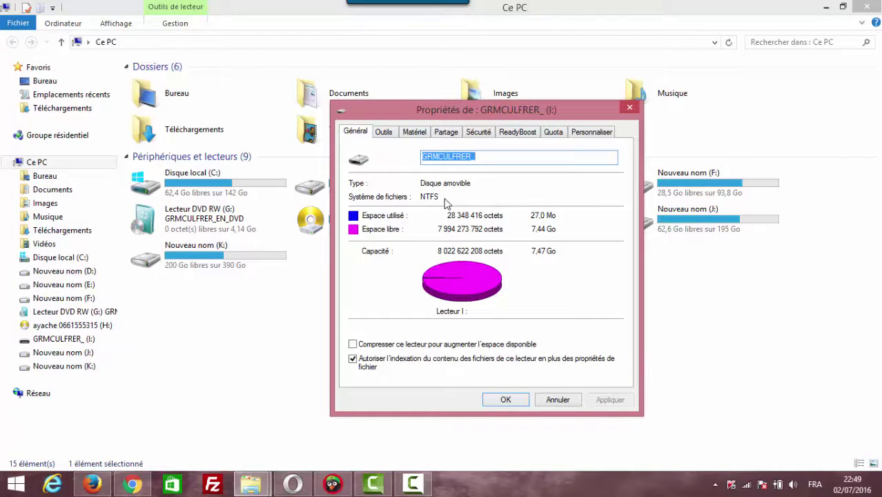
pyautogui.moveTo(493, 108); pyautogui.dragTo(331, 102)
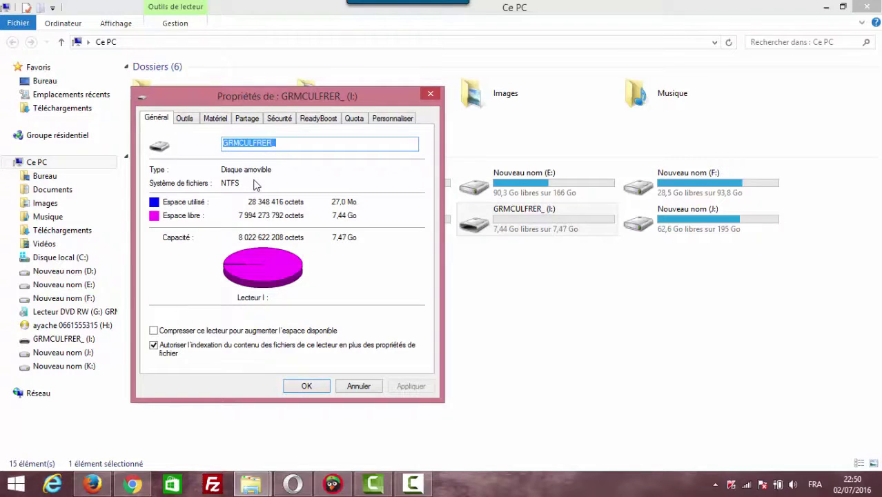
pyautogui.moveTo(309, 101); pyautogui.dragTo(336, 86)
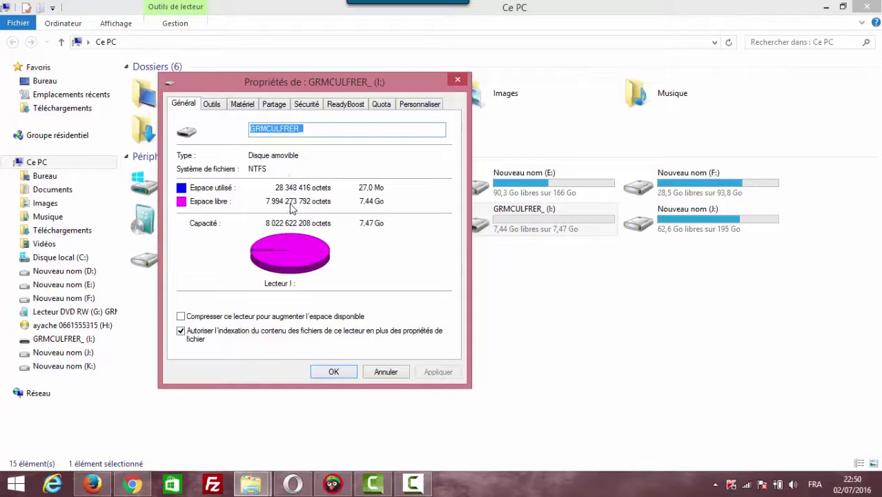
pyautogui.moveTo(303, 83); pyautogui.dragTo(431, 81)
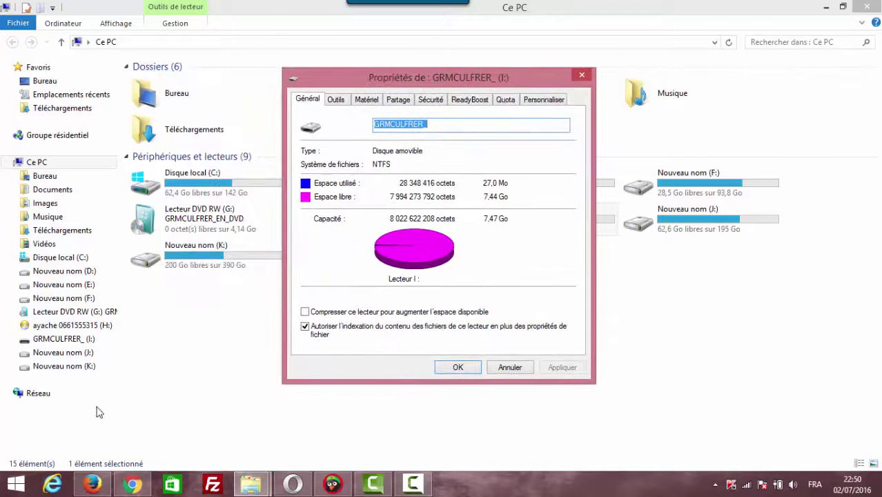
# Step: Switch to Chrome, bring up the article comparing BIOS and UEFI, and highlight each of the two terms in its title
pyautogui.click(133, 484)
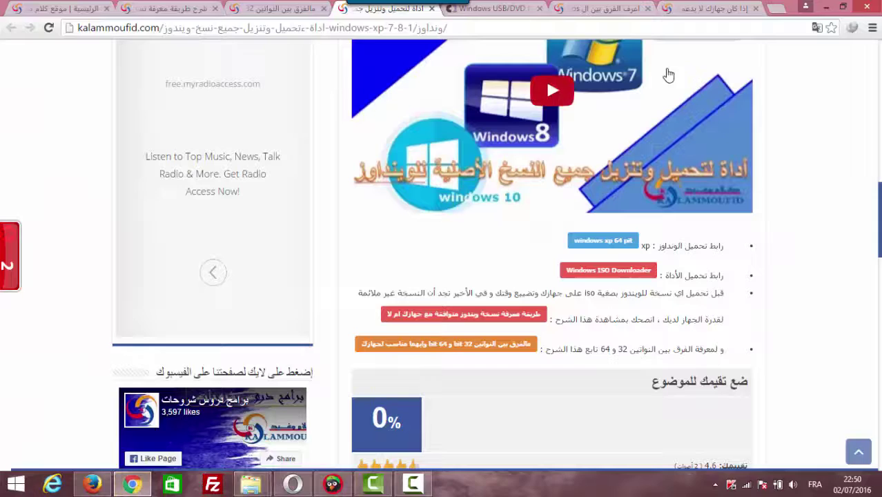
pyautogui.click(618, 9)
pyautogui.scroll(-5, 878, 96)
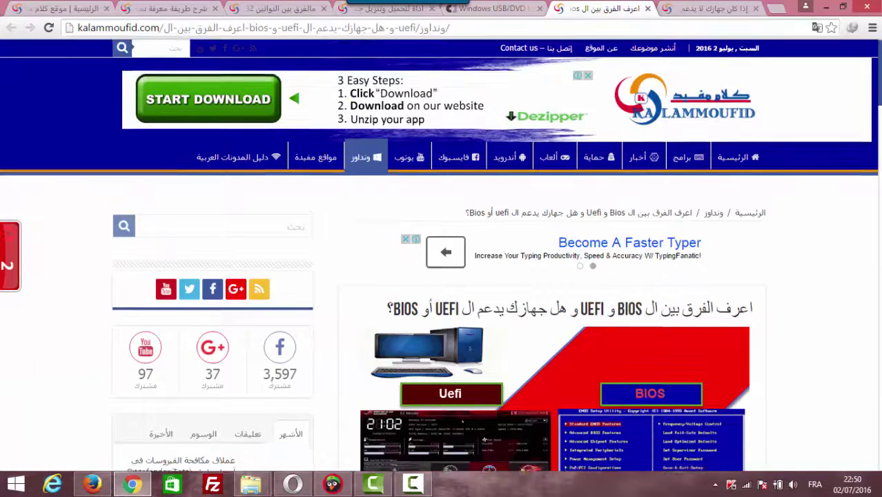
pyautogui.scroll(3, 878, 97)
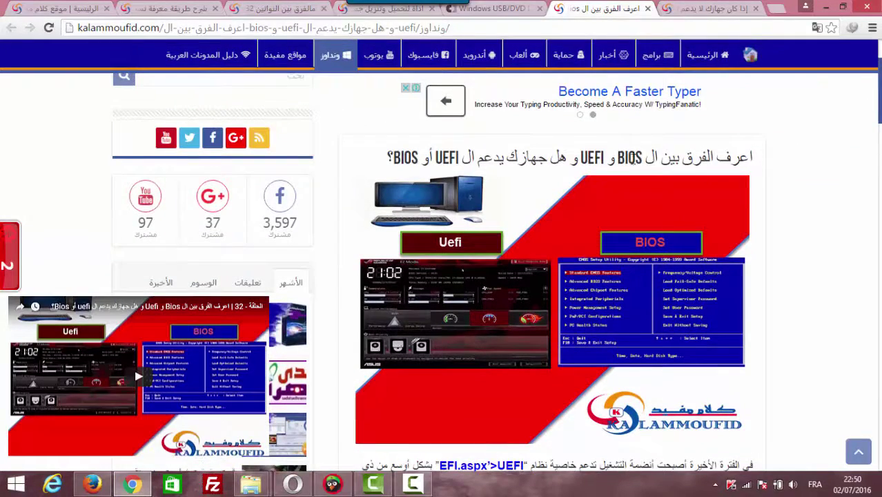
pyautogui.doubleClick(627, 157)
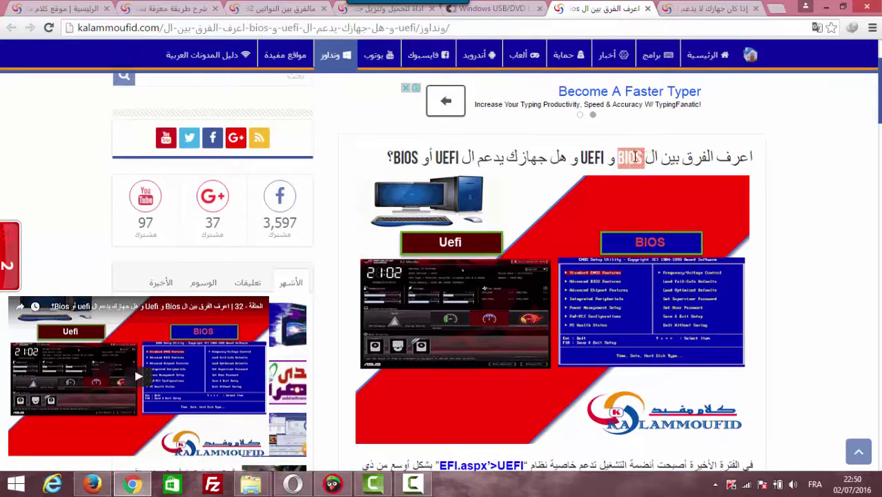
pyautogui.doubleClick(593, 157)
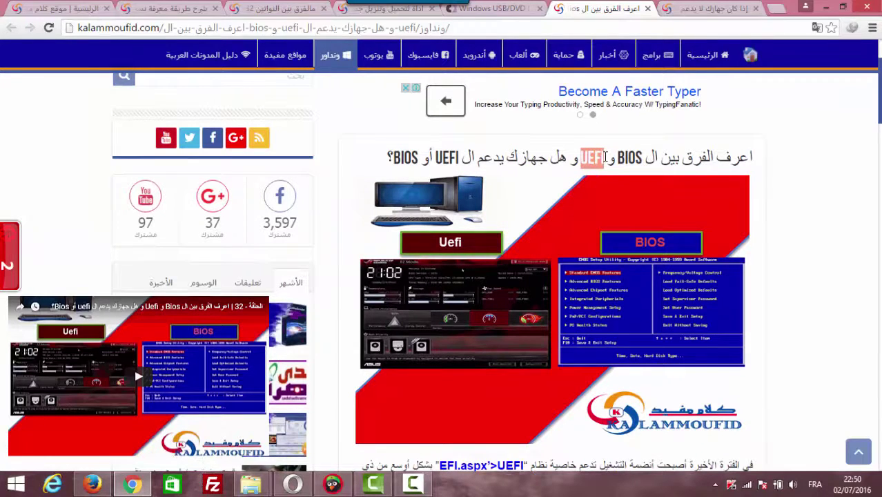
# Step: Read through the BIOS and UEFI article down to the line and video about checking which one the computer supports
pyautogui.scroll(-1, 604, 158)
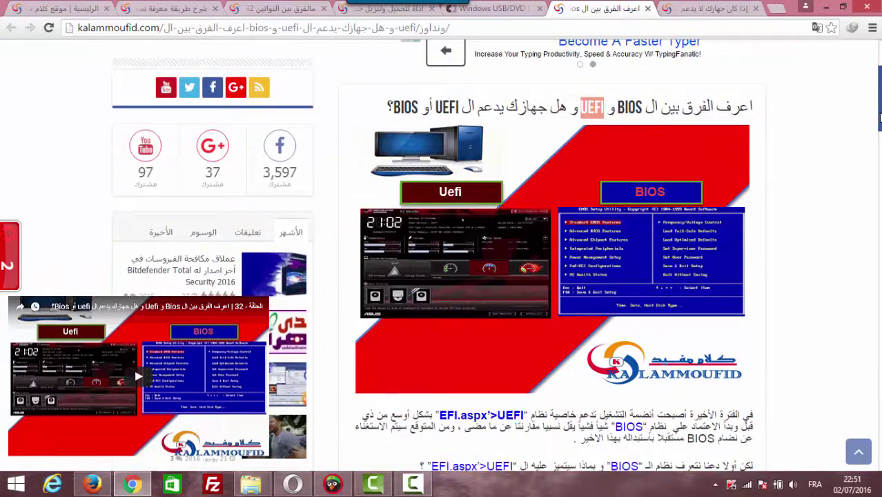
pyautogui.scroll(-1, 880, 119)
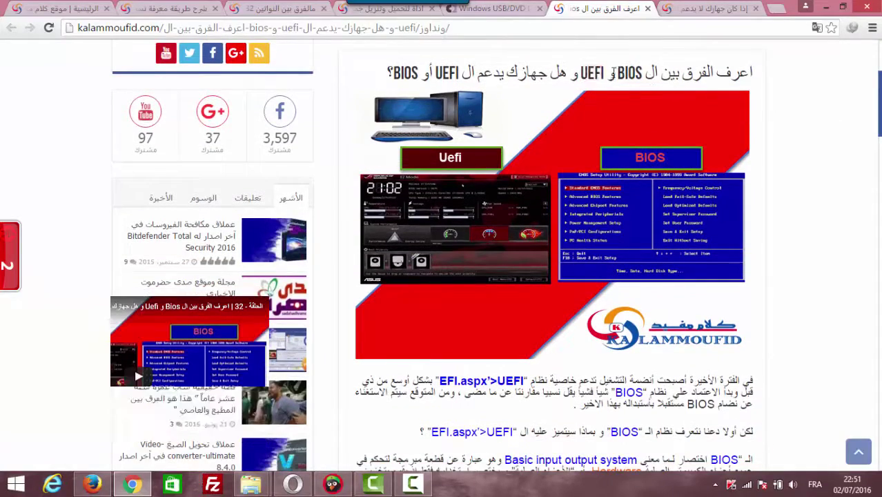
pyautogui.moveTo(879, 97); pyautogui.dragTo(879, 206)
pyautogui.scroll(5, 206, 199)
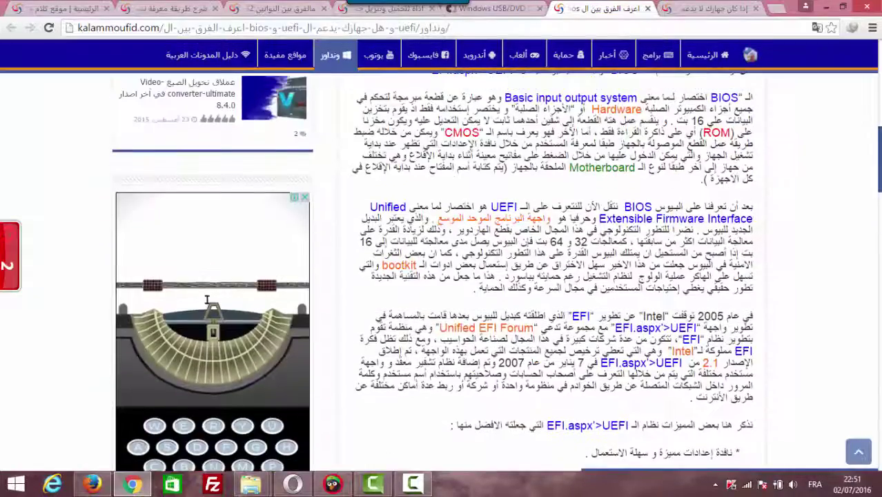
pyautogui.scroll(-2, 206, 199)
pyautogui.scroll(3, 206, 199)
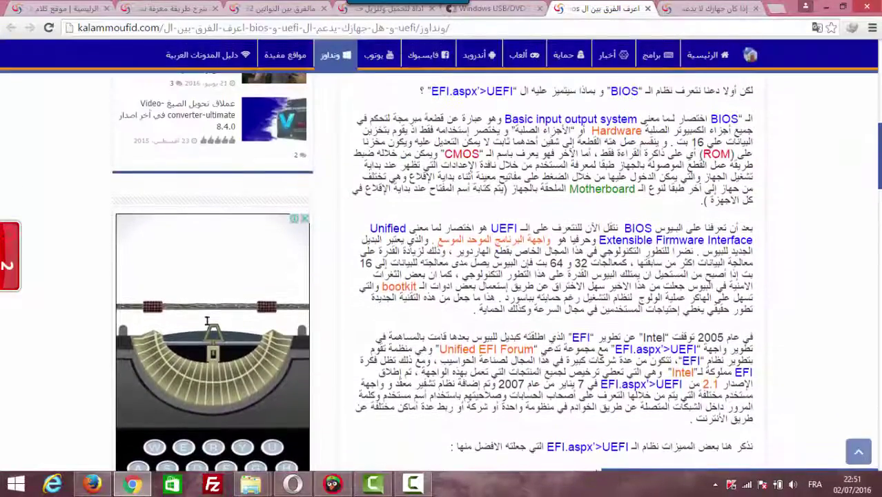
pyautogui.scroll(-7, 206, 198)
pyautogui.moveTo(880, 225)
pyautogui.mouseDown()
pyautogui.moveTo(880, 214)
pyautogui.moveTo(879, 240)
pyautogui.mouseUp()
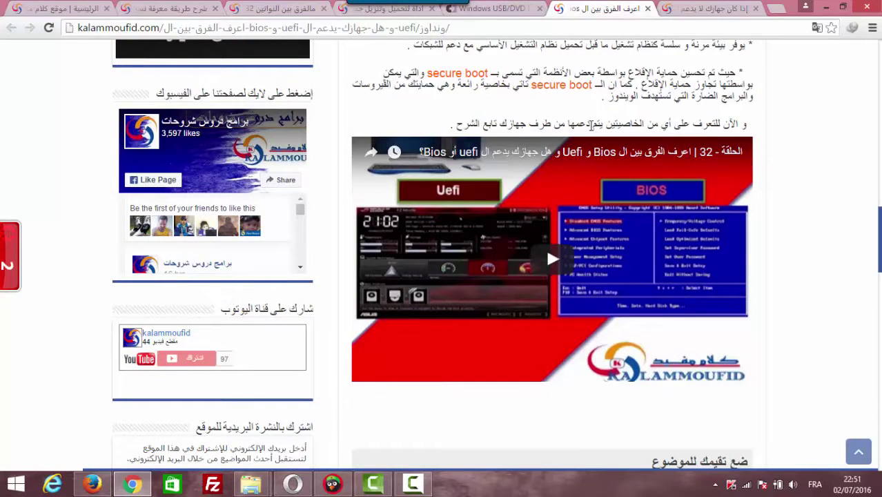
pyautogui.moveTo(591, 125); pyautogui.dragTo(452, 127)
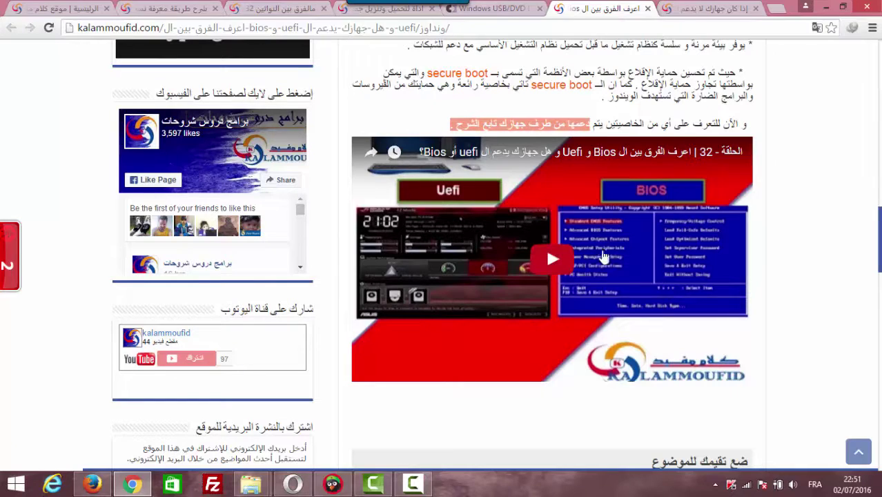
pyautogui.click(632, 124)
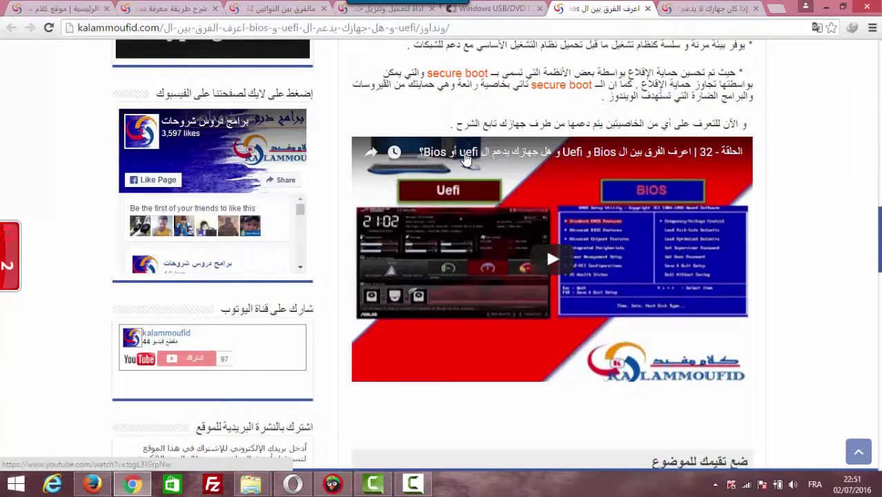
# Step: Return to File Explorer, recheck the file system in the properties of drive I: and close the dialog
pyautogui.moveTo(250, 484)
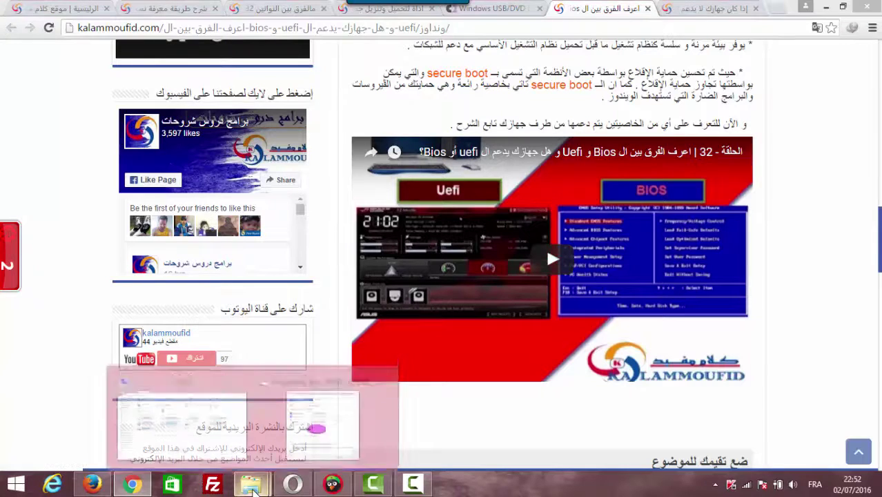
pyautogui.click(216, 419)
pyautogui.rightClick(510, 221)
pyautogui.click(560, 461)
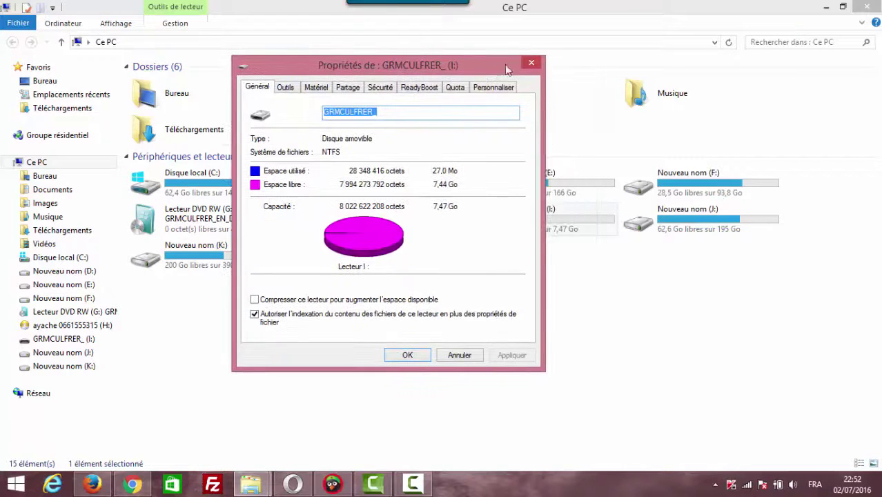
pyautogui.press('Escape')
# Step: Format the removable drive GRMCULFRER_ (I:) with the FAT32 file system, accepting the data-erasure warning
pyautogui.rightClick(522, 217)
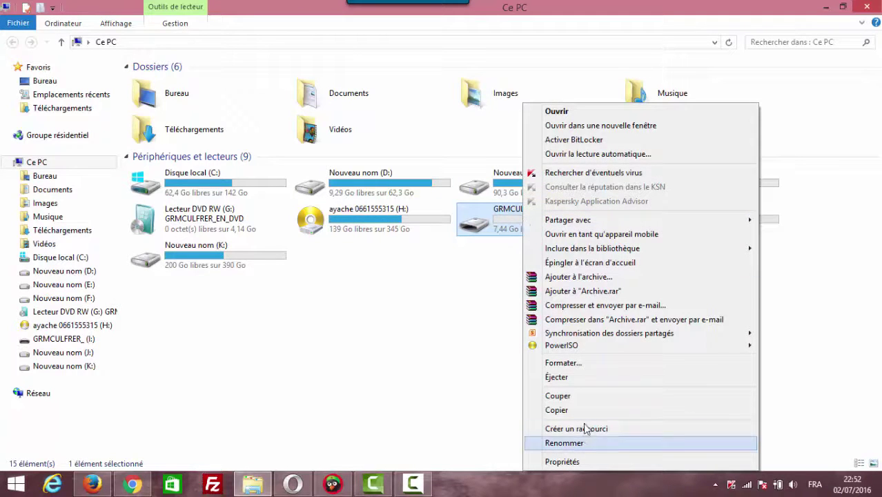
pyautogui.click(574, 362)
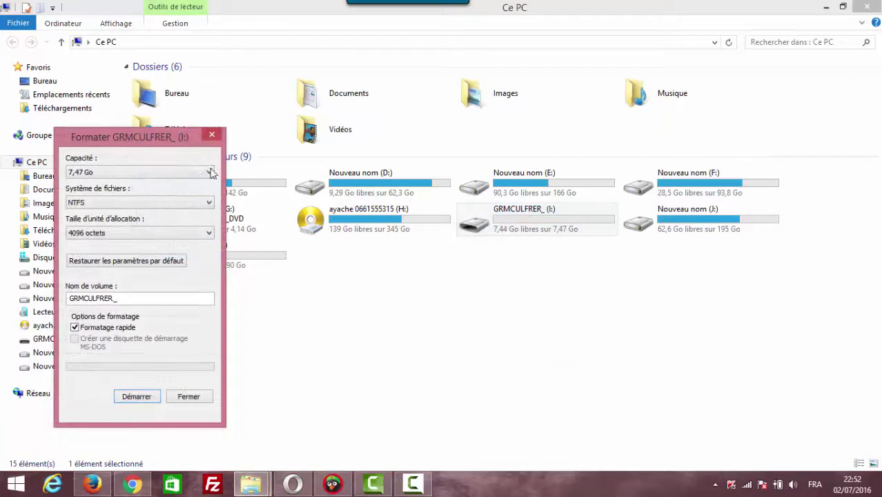
pyautogui.moveTo(185, 144); pyautogui.dragTo(508, 112)
pyautogui.click(472, 171)
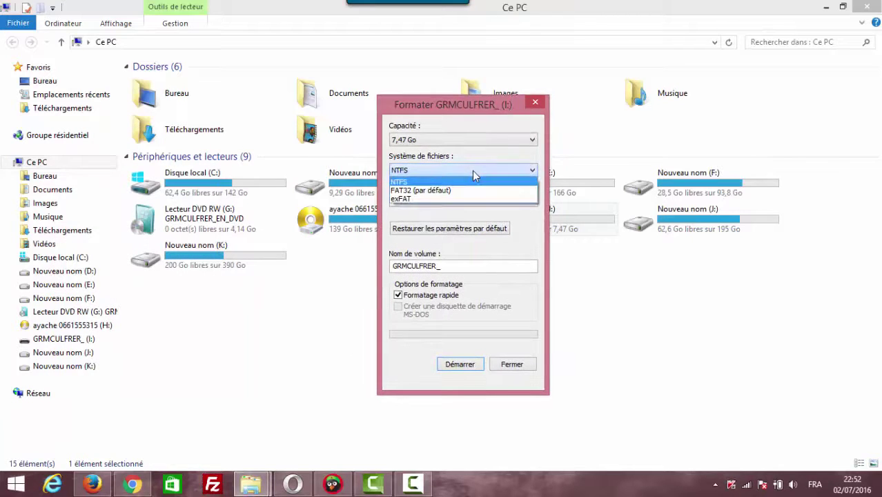
pyautogui.click(428, 190)
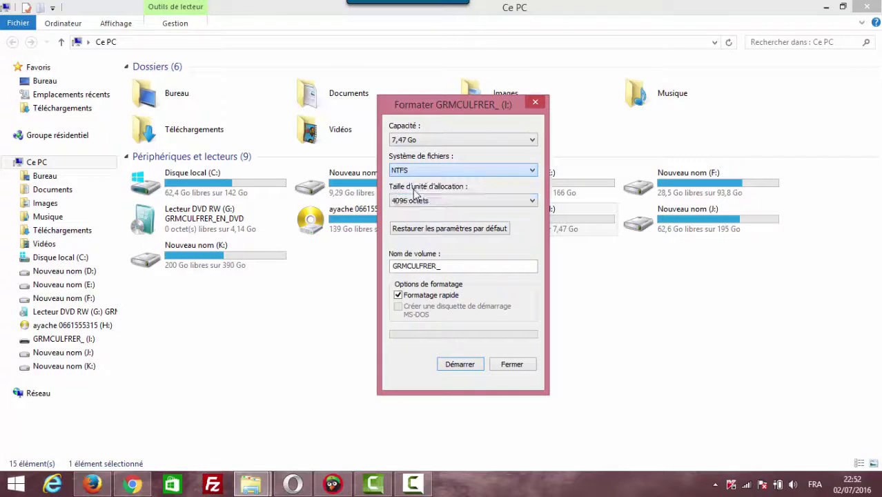
pyautogui.click(468, 370)
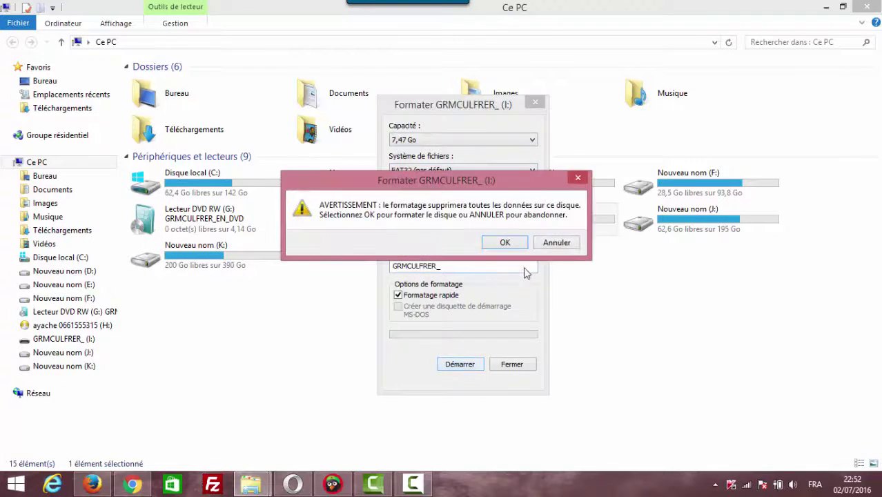
pyautogui.click(505, 243)
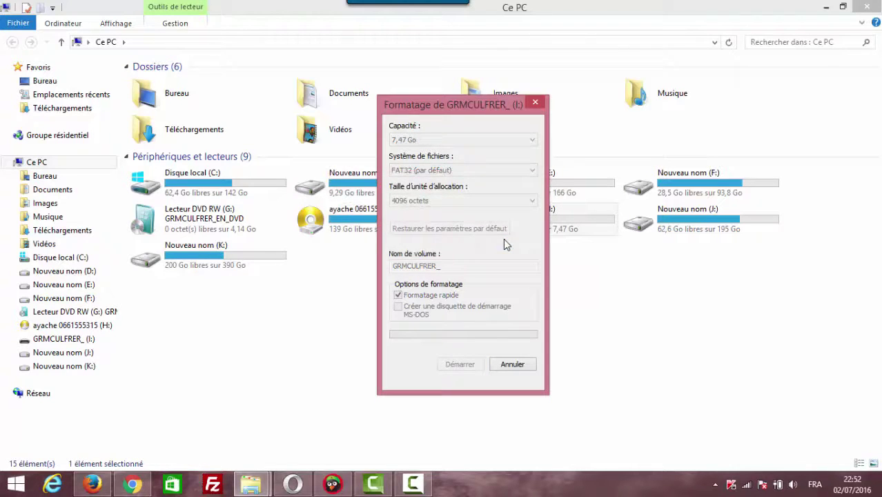
pyautogui.click(505, 243)
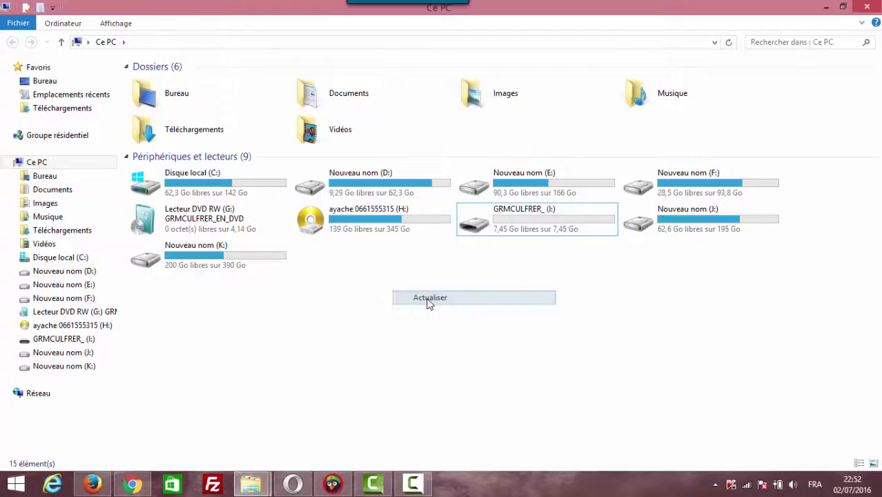
# Step: Verify the file system of the newly formatted drive I: in its properties
pyautogui.rightClick(540, 228)
pyautogui.click(597, 461)
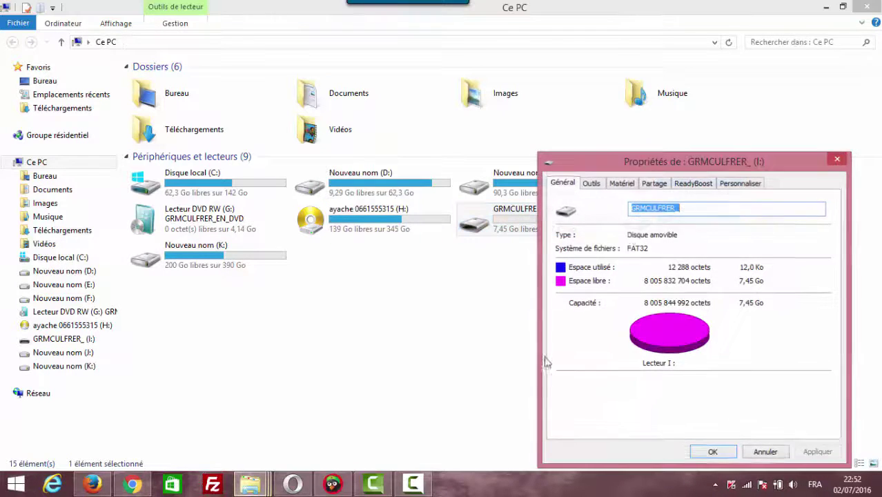
# Step: Review the file system in the properties of drive I:, close the dialog and minimize File Explorer
pyautogui.moveTo(698, 168); pyautogui.dragTo(436, 81)
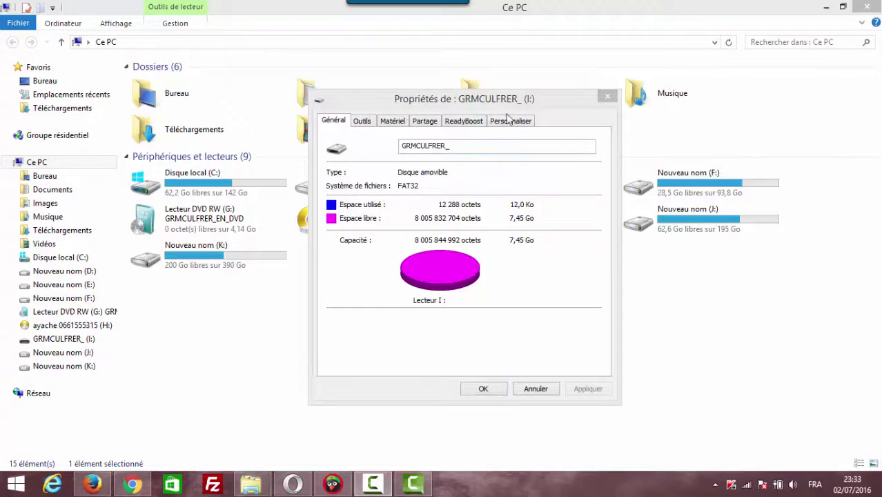
pyautogui.moveTo(503, 99); pyautogui.dragTo(536, 89)
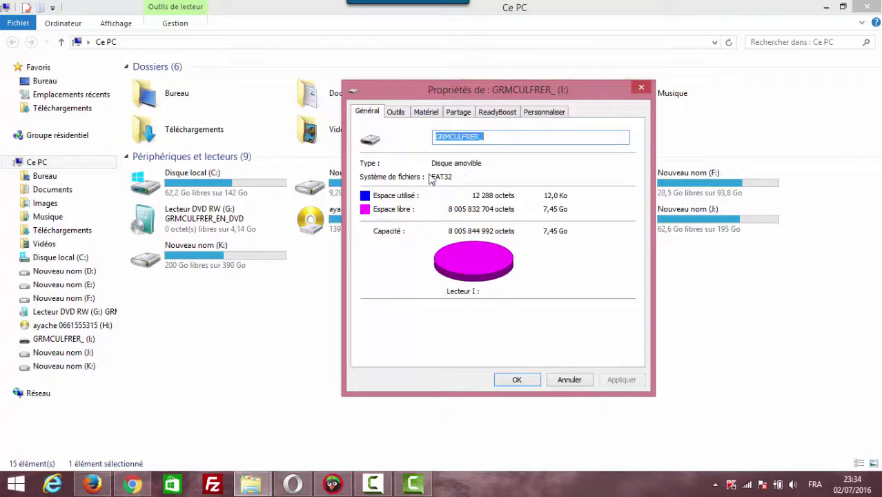
pyautogui.click(518, 380)
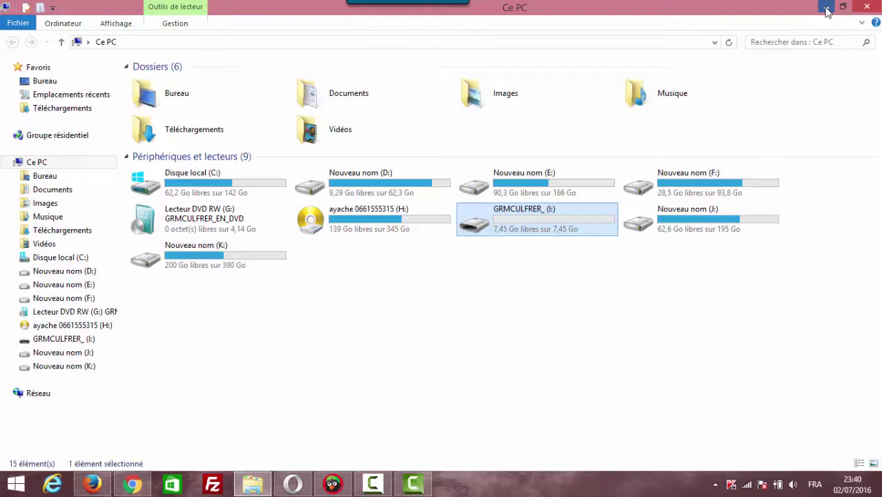
pyautogui.click(827, 9)
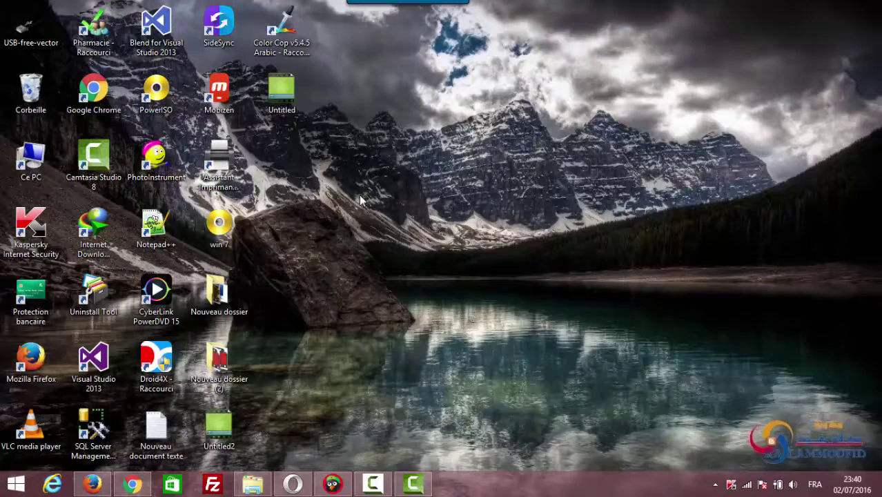
# Step: Place the PowerISO shortcut and the win 7 image one above the other in an empty area of the desktop
pyautogui.moveTo(377, 177); pyautogui.dragTo(473, 55)
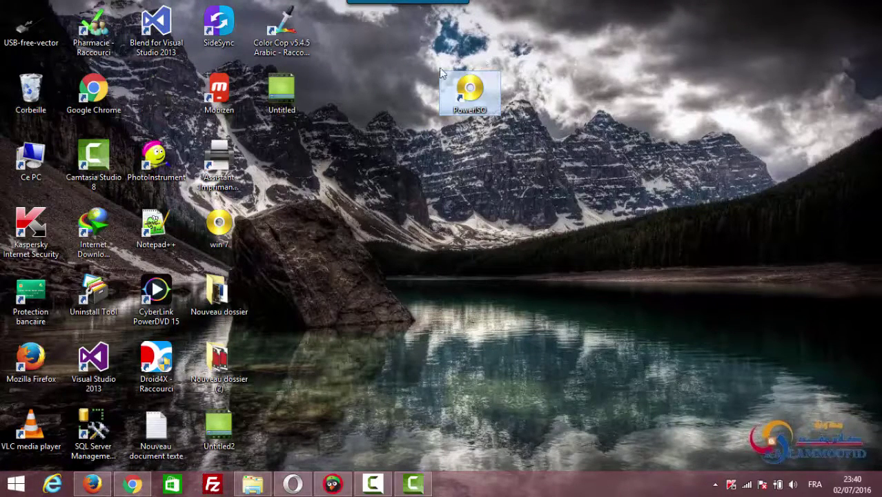
pyautogui.moveTo(474, 91); pyautogui.dragTo(536, 154)
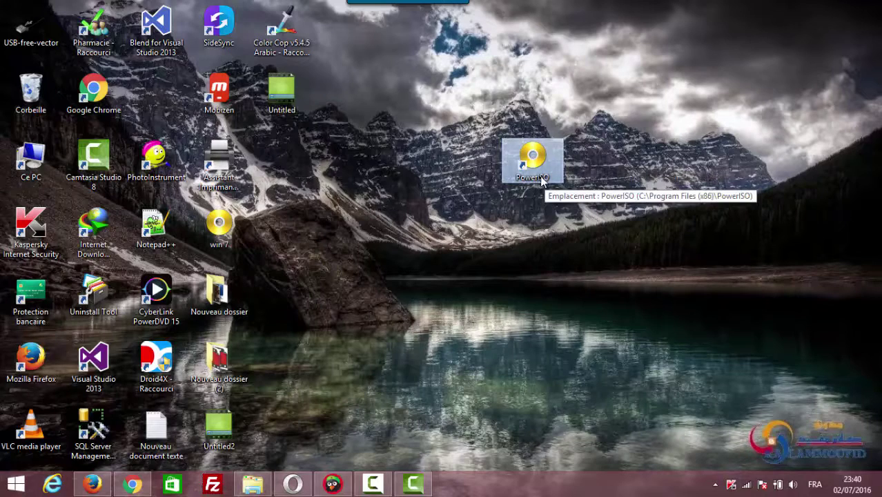
pyautogui.moveTo(469, 112); pyautogui.dragTo(598, 202)
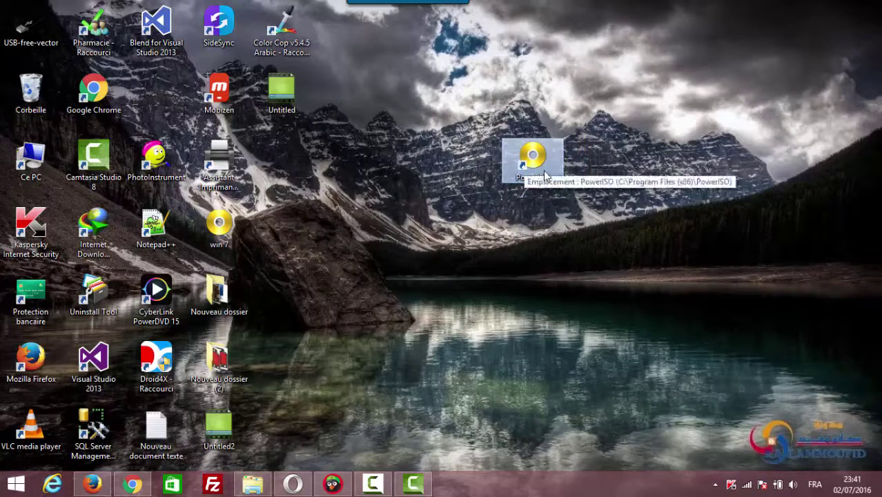
pyautogui.moveTo(582, 191); pyautogui.dragTo(487, 138)
pyautogui.click(562, 223)
pyautogui.moveTo(562, 223); pyautogui.dragTo(548, 178)
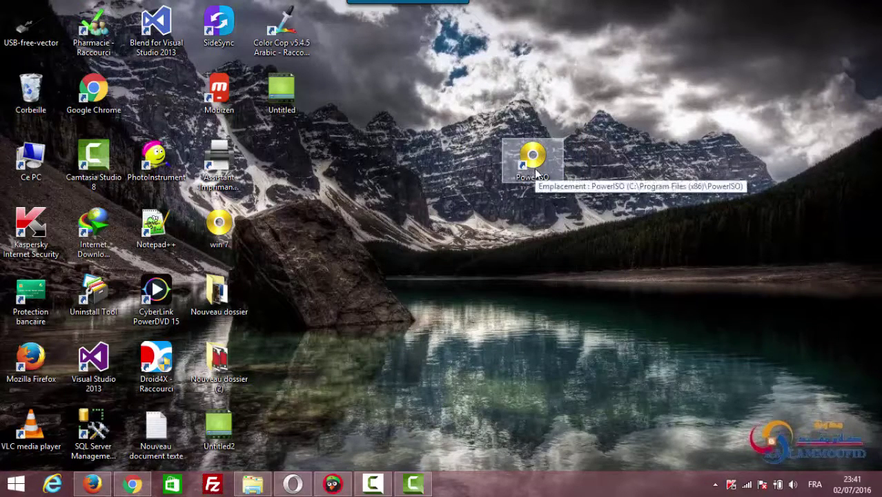
pyautogui.press('w')
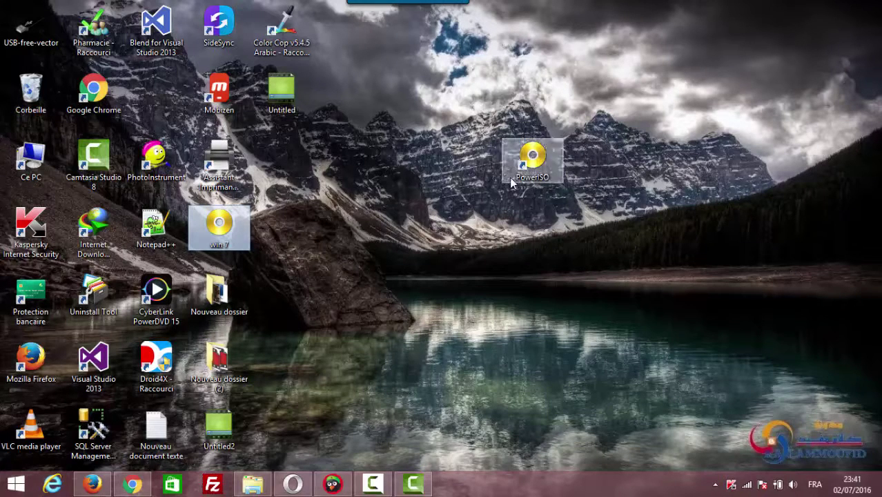
pyautogui.moveTo(231, 227); pyautogui.dragTo(555, 215)
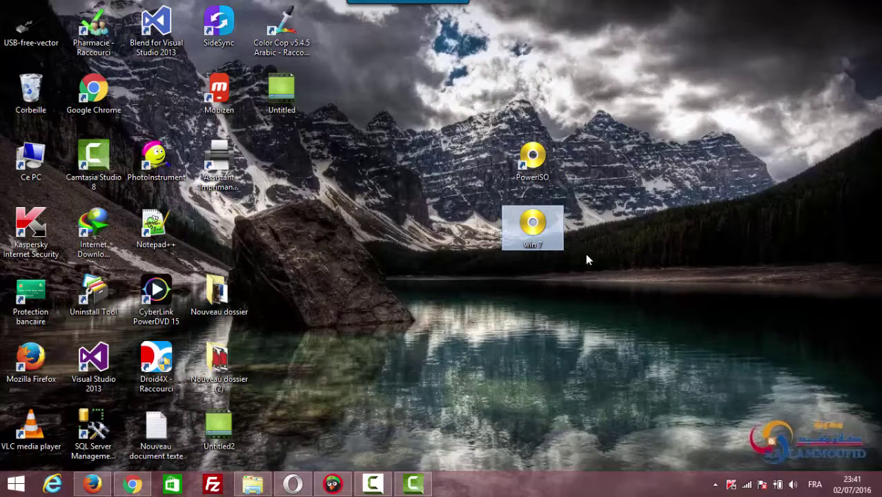
pyautogui.click(582, 206)
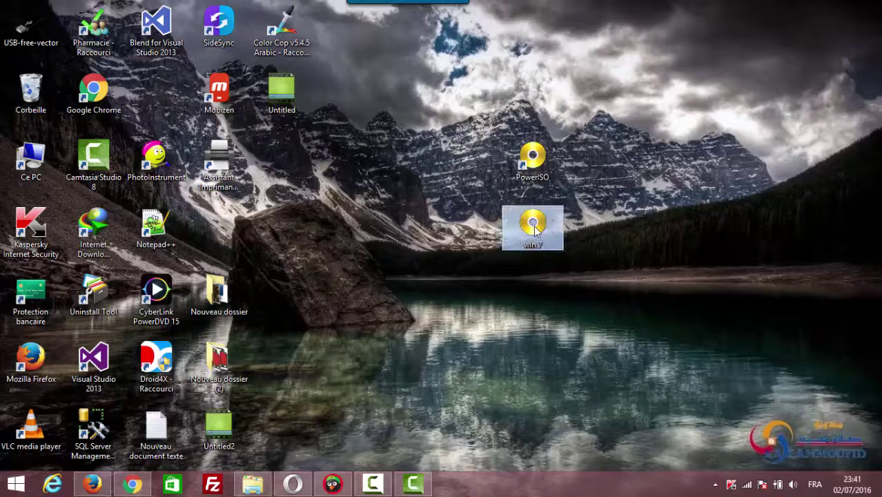
# Step: Launch PowerISO and open its bootable USB drive creator, agreeing to run the program as administrator
pyautogui.click(533, 159)
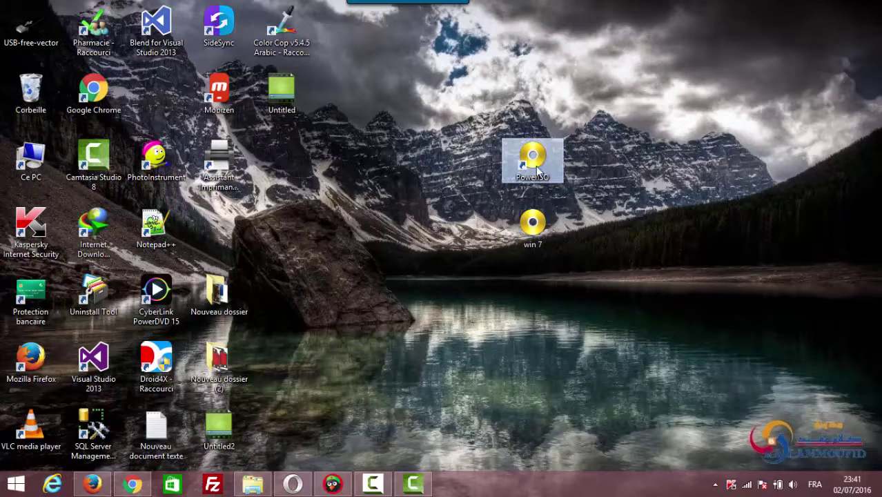
pyautogui.doubleClick(537, 166)
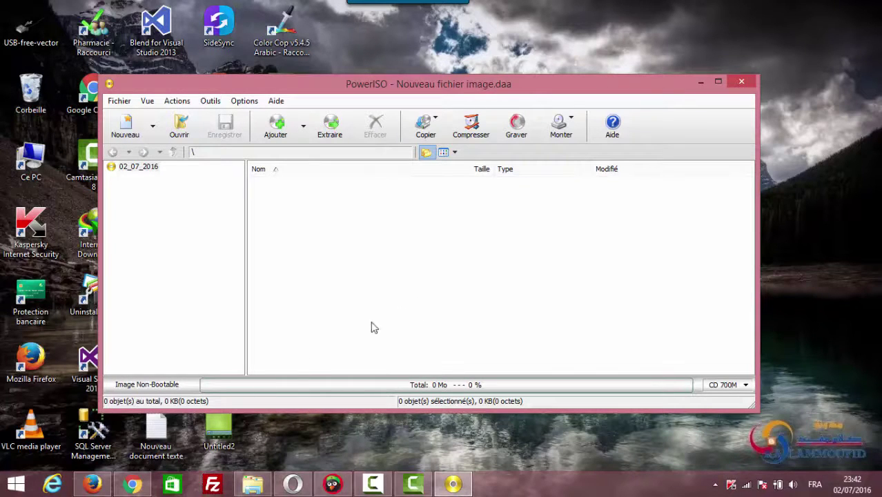
pyautogui.click(253, 483)
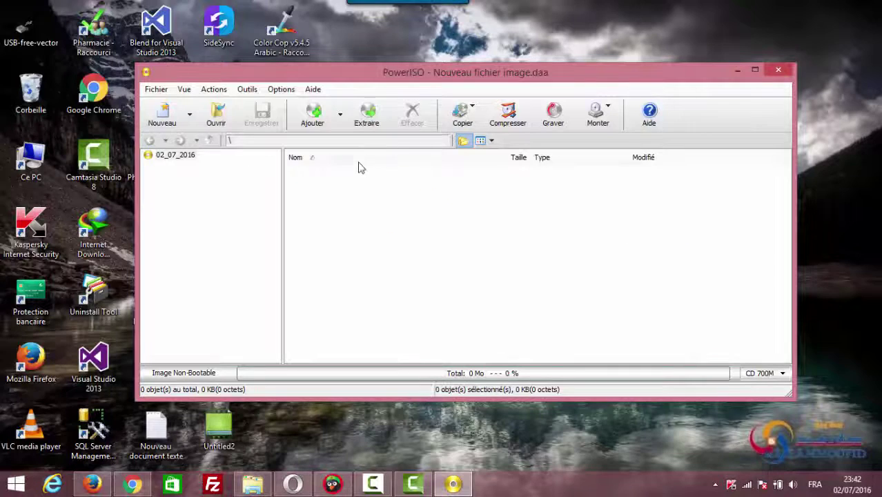
pyautogui.click(249, 90)
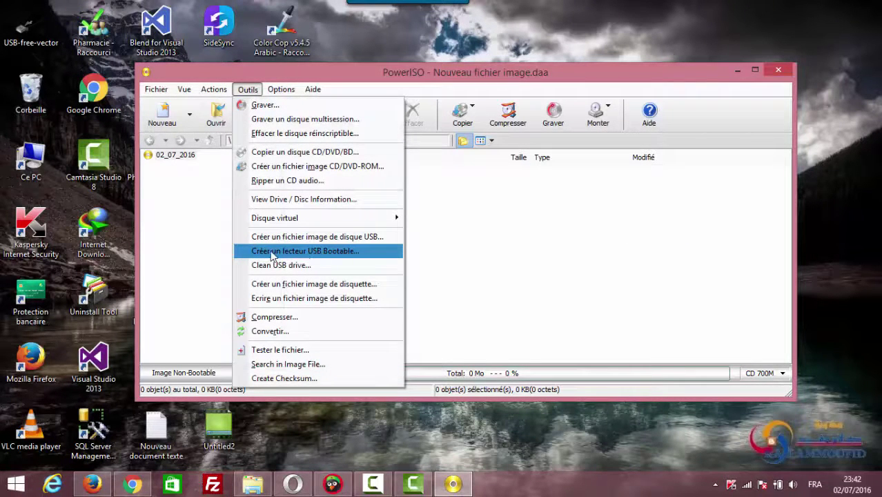
pyautogui.click(352, 257)
pyautogui.moveTo(490, 181); pyautogui.dragTo(456, 170)
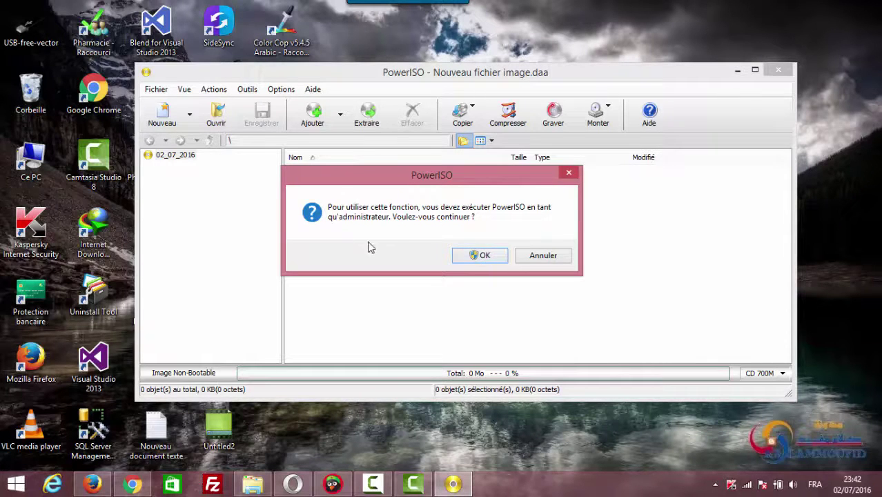
pyautogui.click(484, 256)
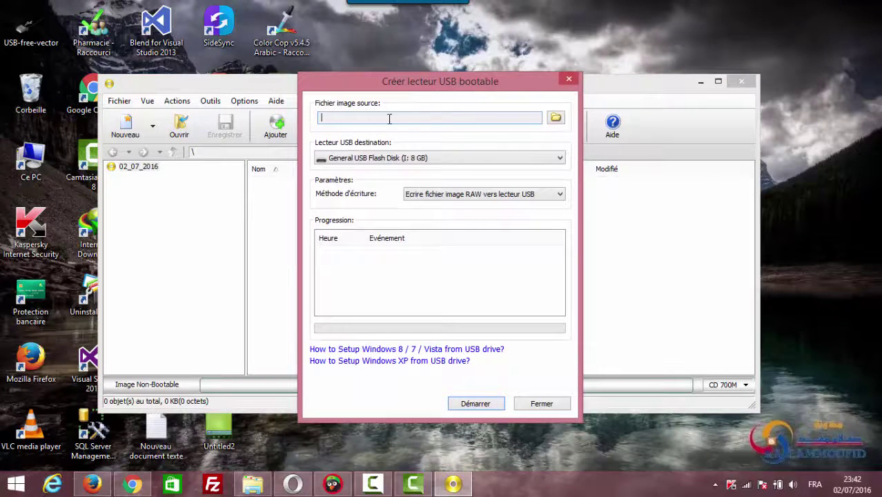
# Step: Load the win 7 image from the desktop (Bureau) as the source image file for the bootable USB drive
pyautogui.click(556, 119)
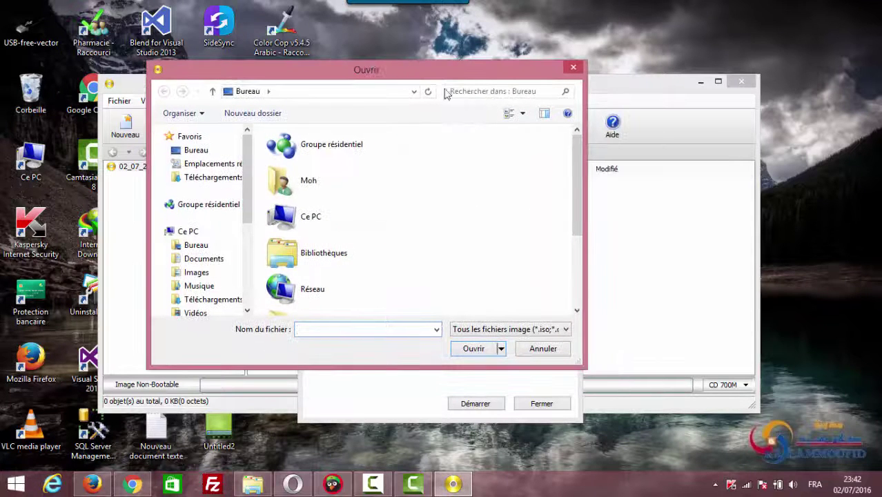
pyautogui.moveTo(577, 162); pyautogui.dragTo(557, 250)
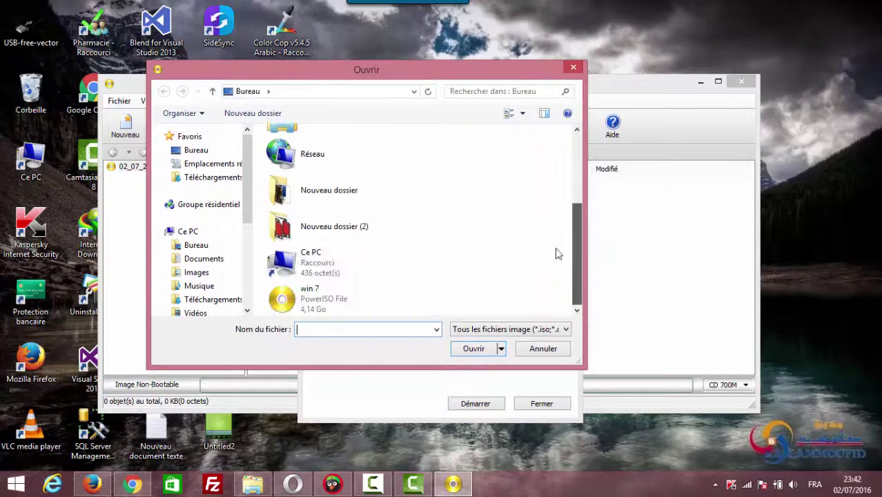
pyautogui.doubleClick(316, 293)
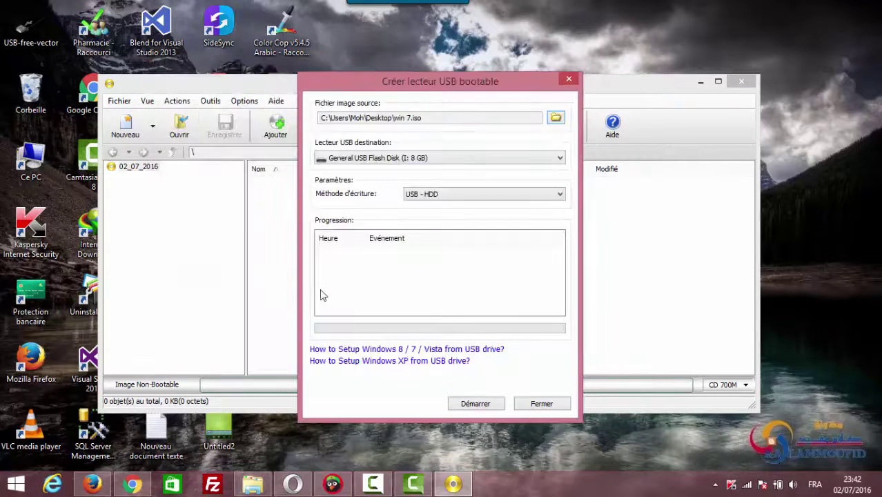
# Step: Choose General USB Flash Disk (I: 8 GB) as the destination drive and USB-HDD as the write method
pyautogui.click(413, 161)
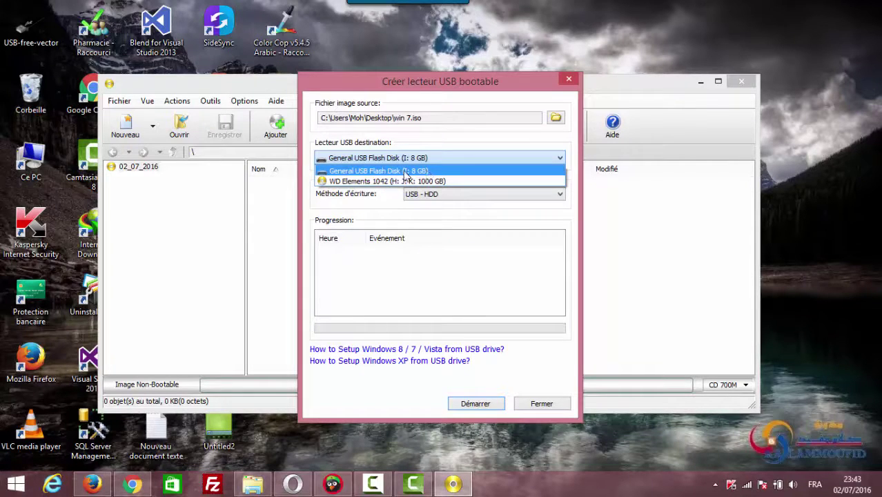
pyautogui.click(406, 177)
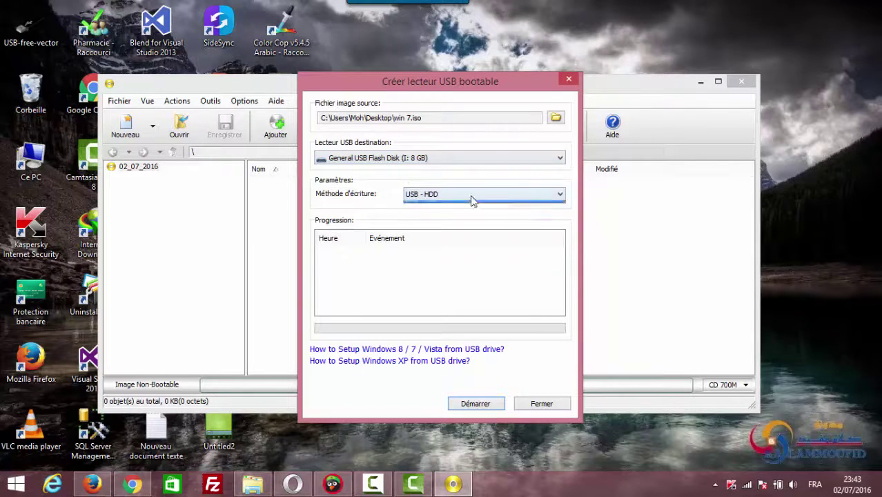
pyautogui.click(472, 200)
pyautogui.click(439, 223)
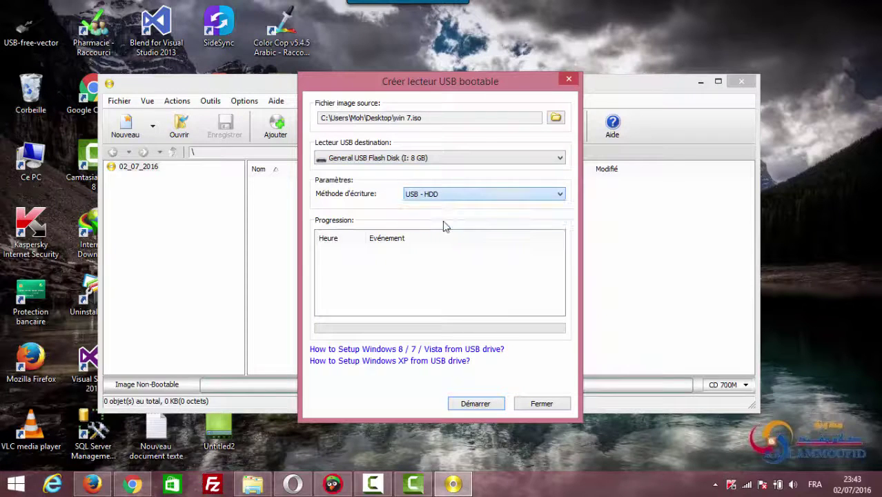
# Step: Write the win 7 image to the USB drive, accepting the overwriting of its data and dismissing the completion message
pyautogui.click(474, 406)
pyautogui.moveTo(486, 201)
pyautogui.mouseDown()
pyautogui.moveTo(487, 181)
pyautogui.moveTo(481, 188)
pyautogui.mouseUp()
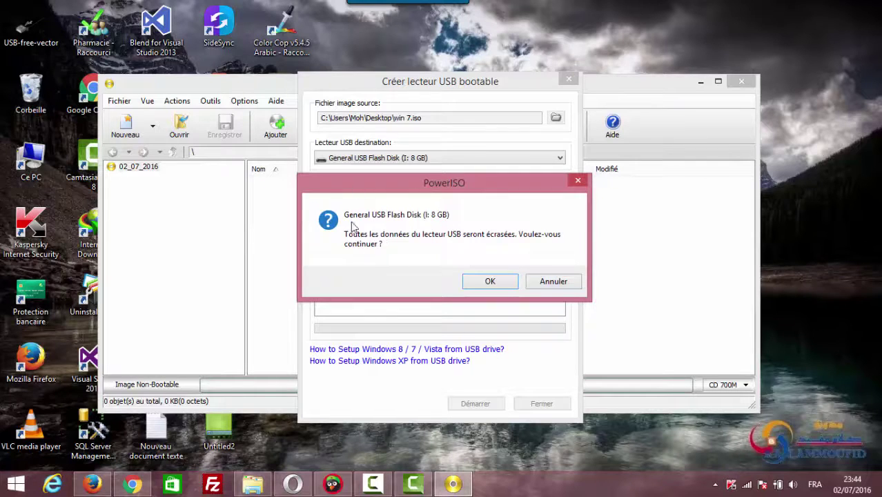
pyautogui.click(486, 284)
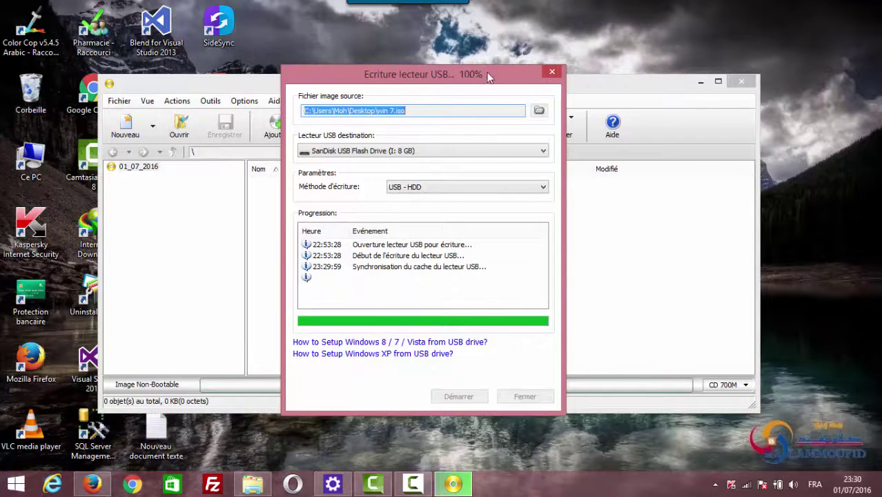
pyautogui.moveTo(426, 201); pyautogui.dragTo(397, 136)
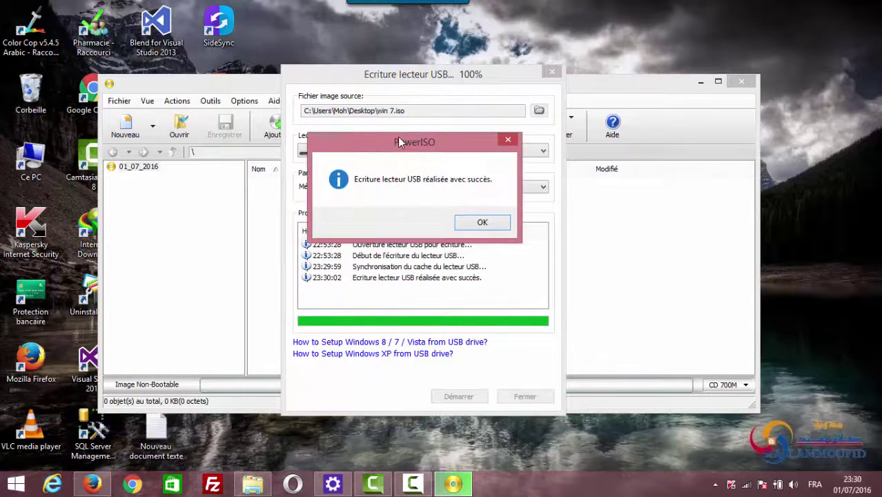
pyautogui.click(485, 222)
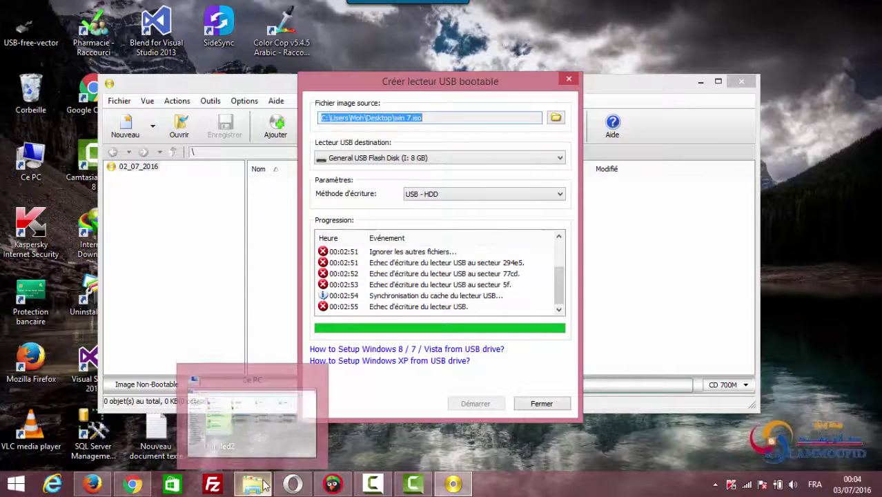
# Step: Open the written USB drive (I:) in File Explorer and examine the Windows setup files on it
pyautogui.click(262, 486)
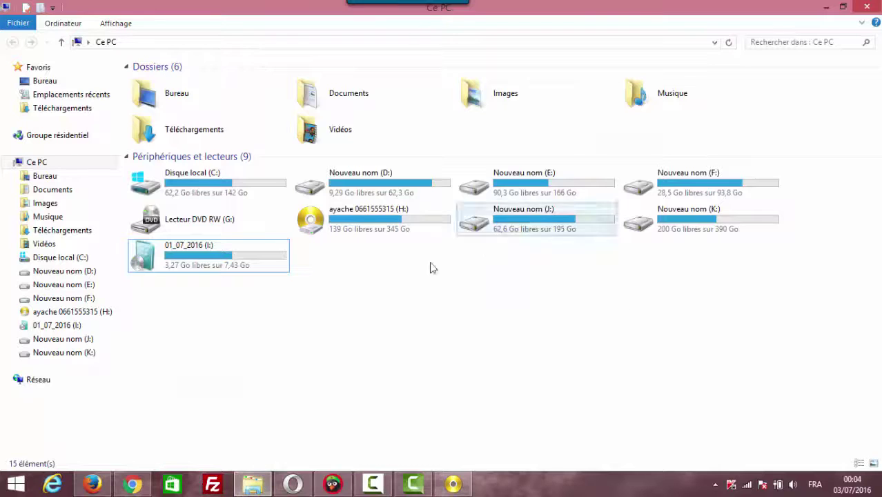
pyautogui.click(207, 269)
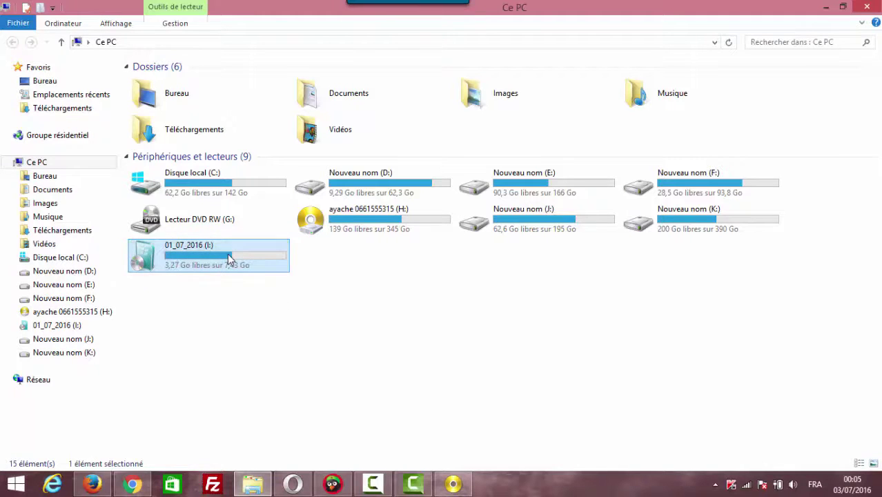
pyautogui.doubleClick(229, 255)
pyautogui.moveTo(691, 171); pyautogui.dragTo(132, 85)
pyautogui.moveTo(635, 187); pyautogui.dragTo(214, 155)
pyautogui.click(213, 154)
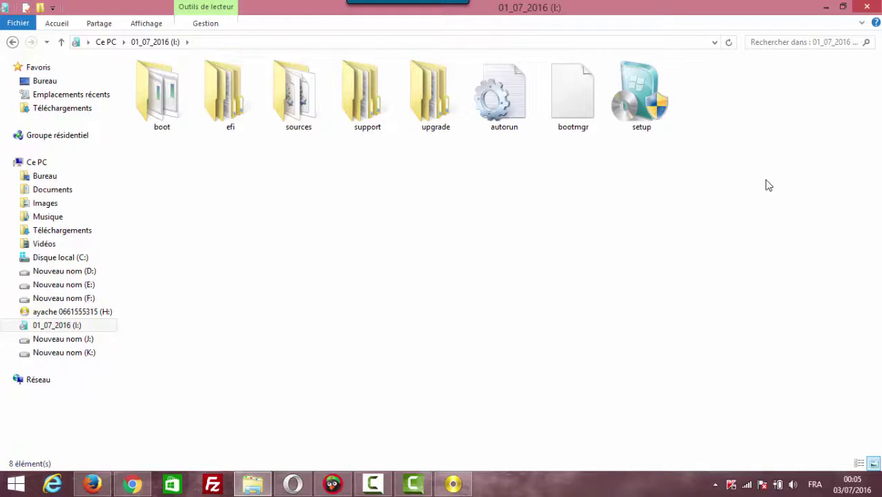
# Step: Minimize File Explorer and close both the bootable USB drive dialog and PowerISO
pyautogui.click(831, 7)
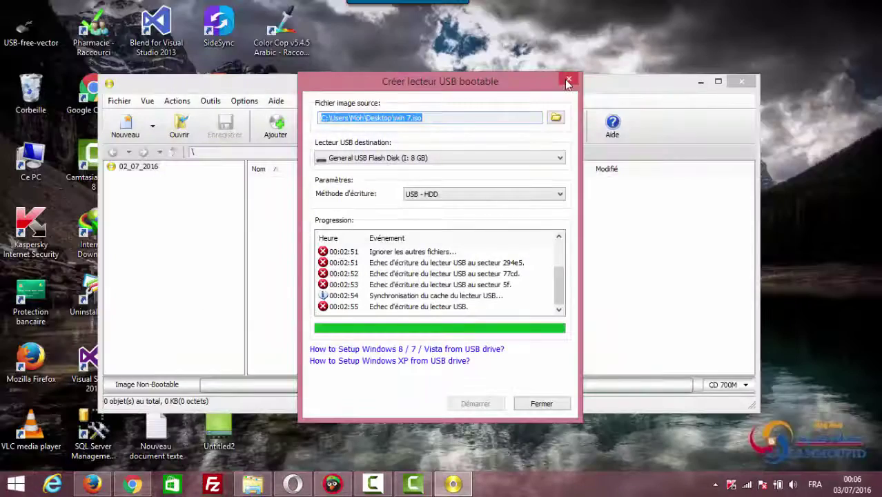
pyautogui.click(570, 69)
pyautogui.click(741, 82)
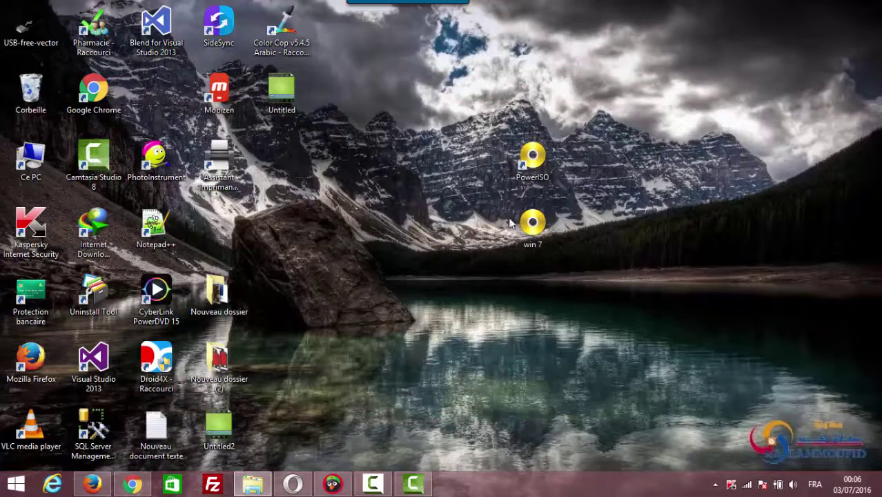
# Step: Launch PowerISO and add all files and folders from the DVD RW drive (G:) to the new image
pyautogui.moveTo(533, 159); pyautogui.dragTo(502, 76)
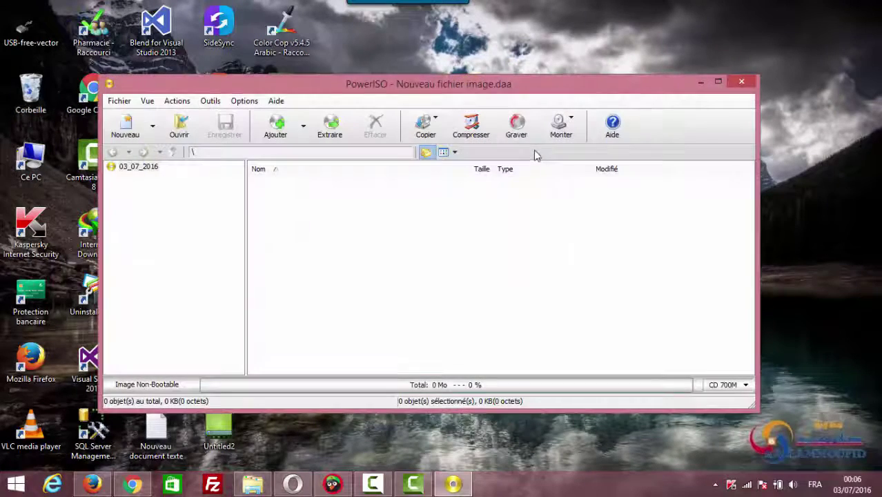
pyautogui.moveTo(477, 87); pyautogui.dragTo(501, 91)
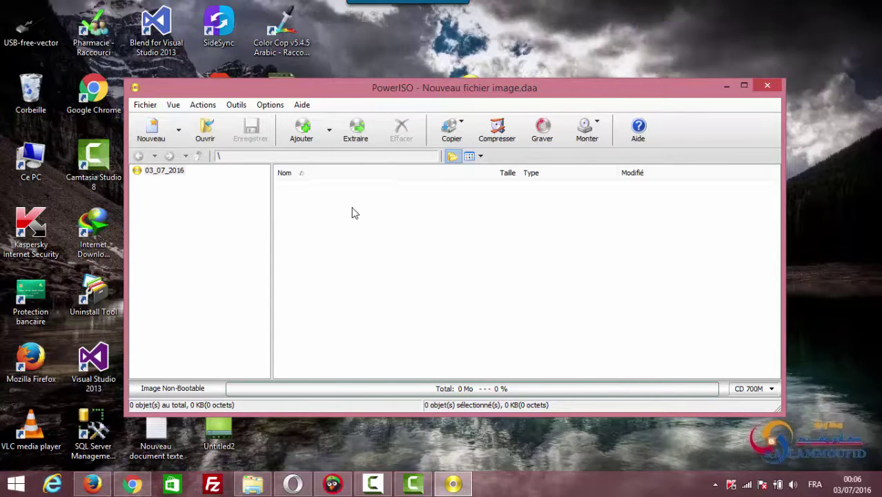
pyautogui.click(307, 134)
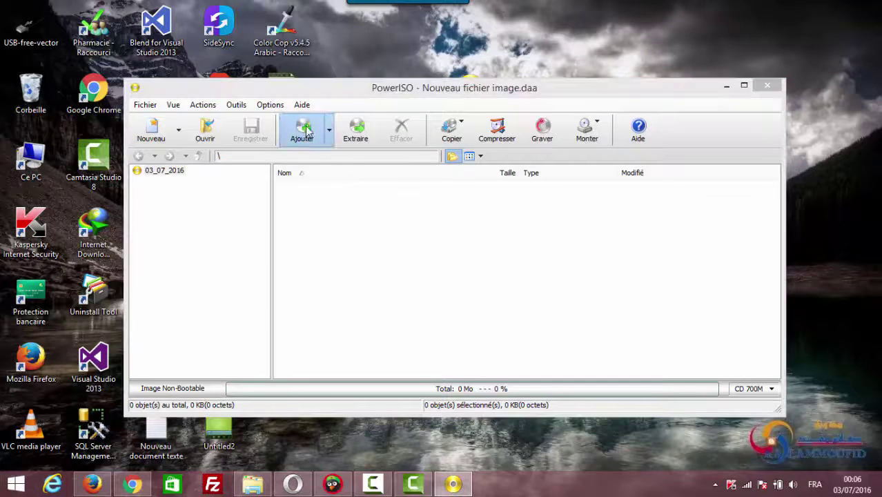
pyautogui.click(378, 146)
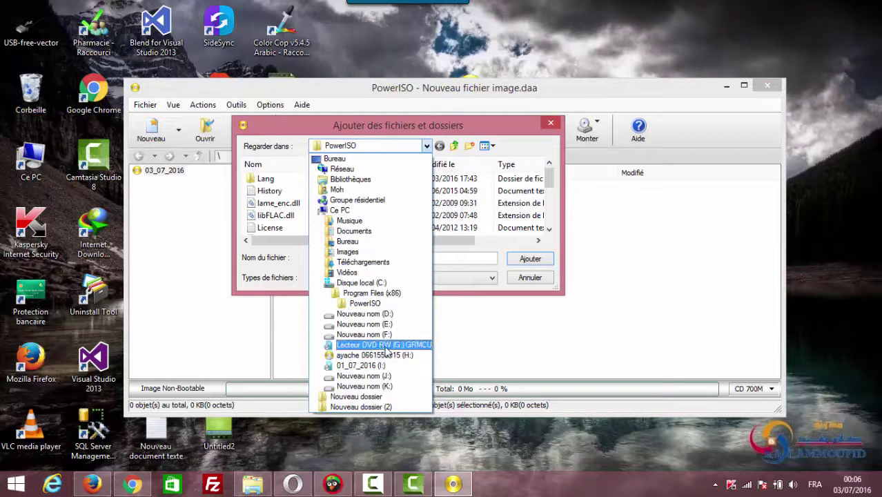
pyautogui.click(378, 348)
pyautogui.click(288, 196)
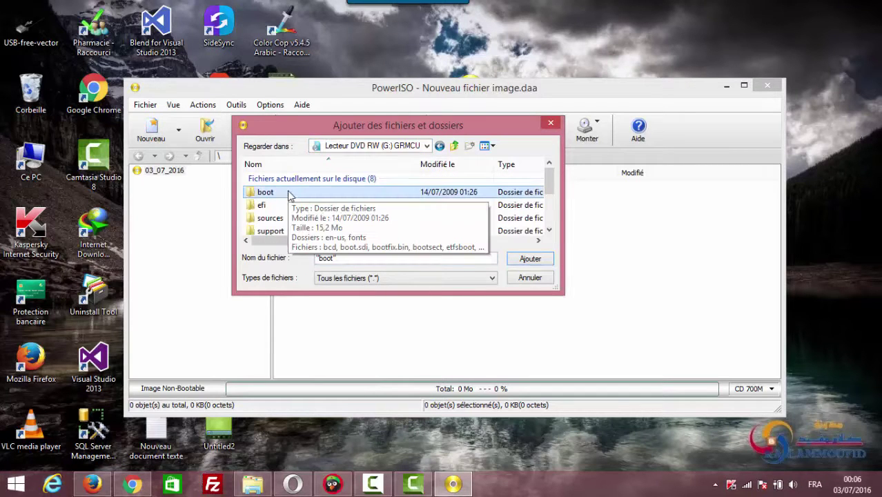
pyautogui.hotkey('ctrl', 'a')
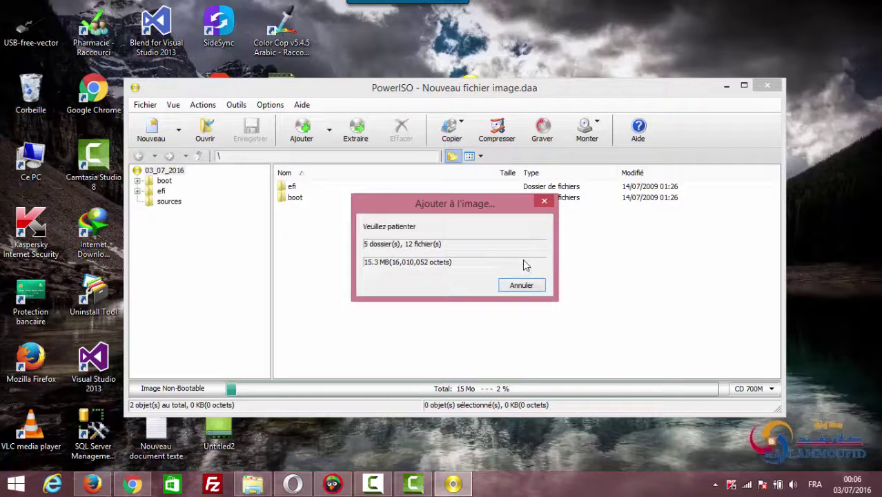
pyautogui.moveTo(457, 211); pyautogui.dragTo(431, 222)
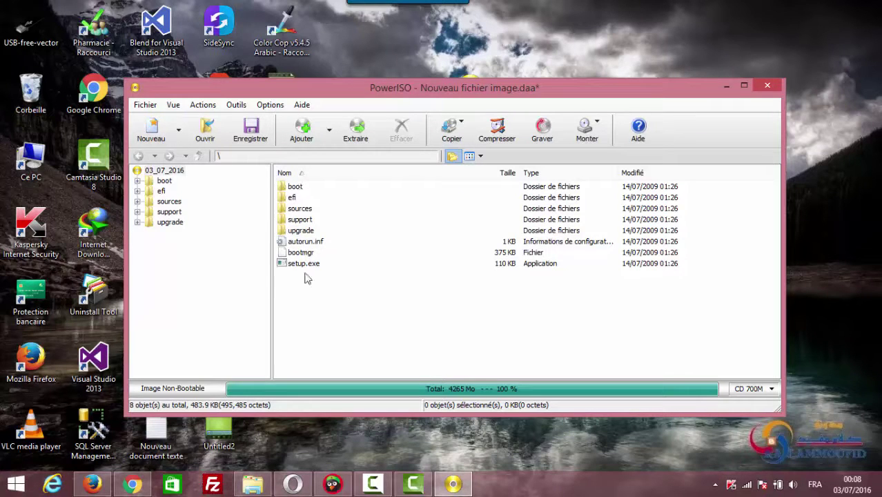
# Step: Start saving the image with the file name win 7 and the type Images ISO Standard (*.iso)
pyautogui.click(250, 130)
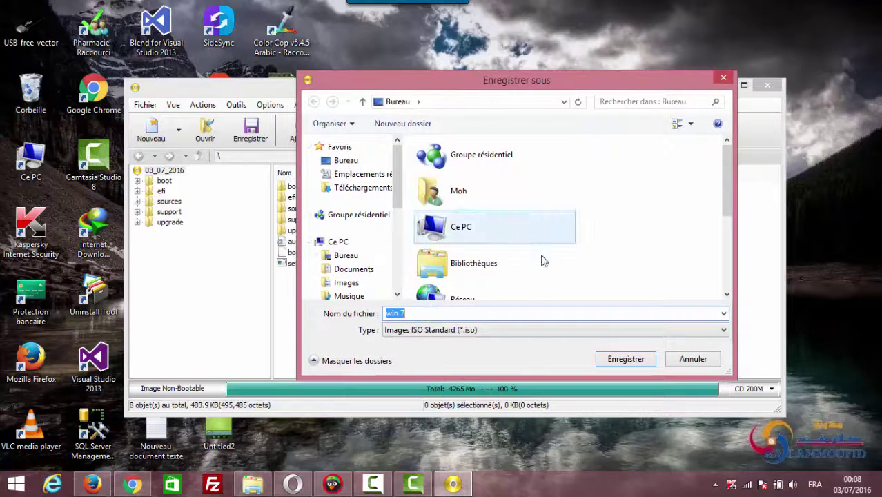
pyautogui.click(491, 330)
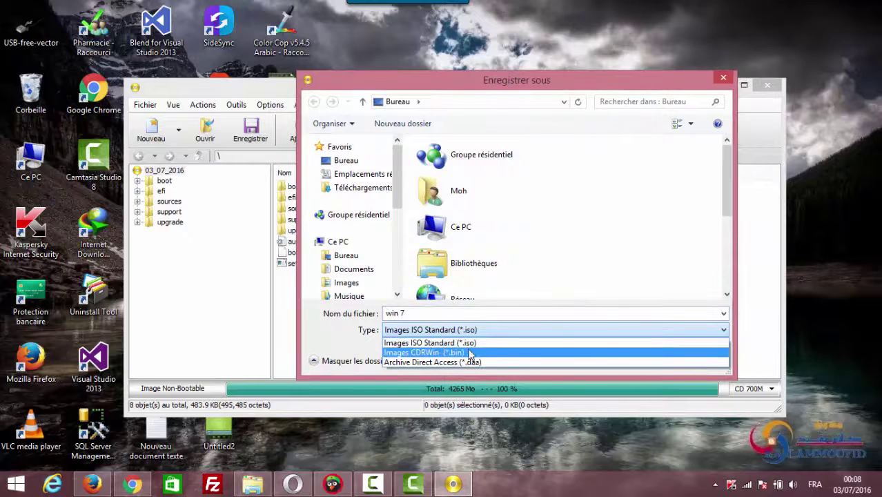
pyautogui.click(482, 343)
pyautogui.click(422, 313)
pyautogui.click(403, 313)
pyautogui.press('BackSpace')
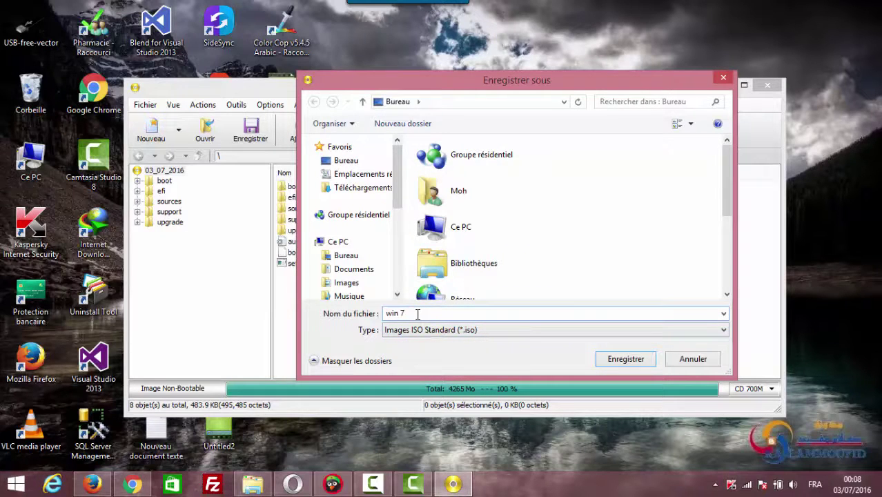
pyautogui.click(412, 313)
pyautogui.click(404, 313)
# Step: Choose Nouveau dossier on the desktop (Bureau) as the destination and save the ISO image there
pyautogui.scroll(-1, 388, 205)
pyautogui.moveTo(398, 188); pyautogui.dragTo(397, 228)
pyautogui.scroll(4, 403, 174)
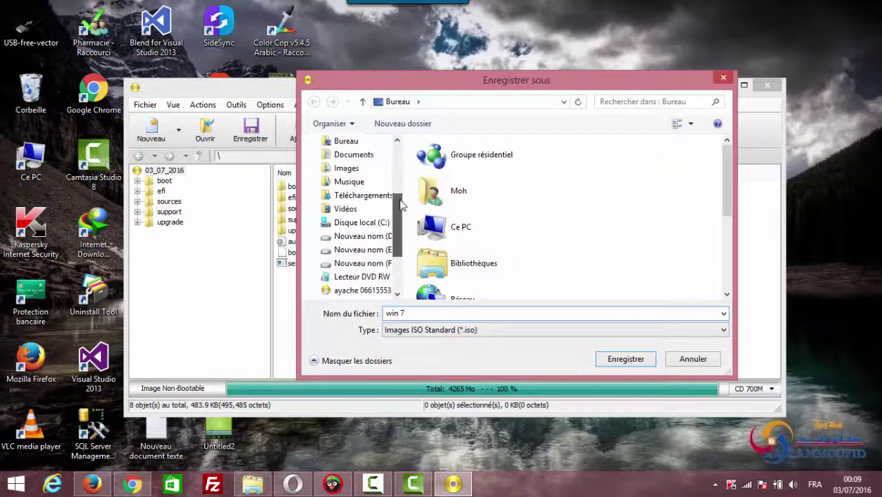
pyautogui.click(354, 163)
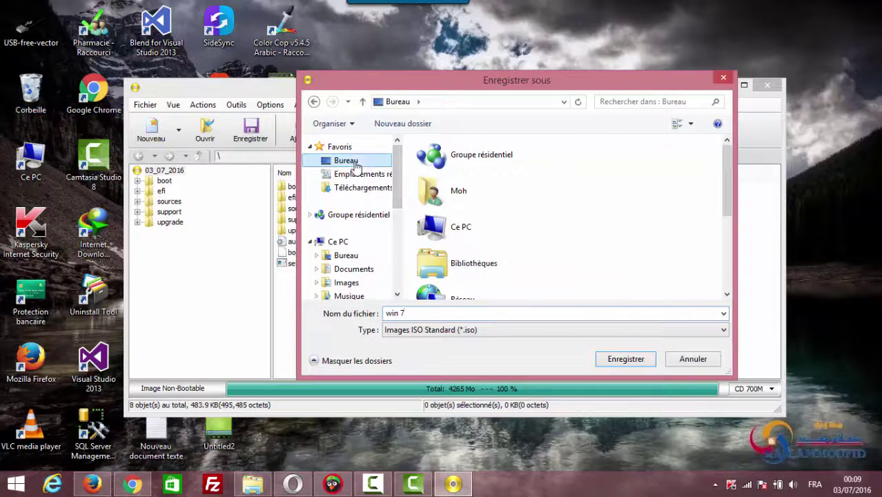
pyautogui.moveTo(727, 179); pyautogui.dragTo(725, 253)
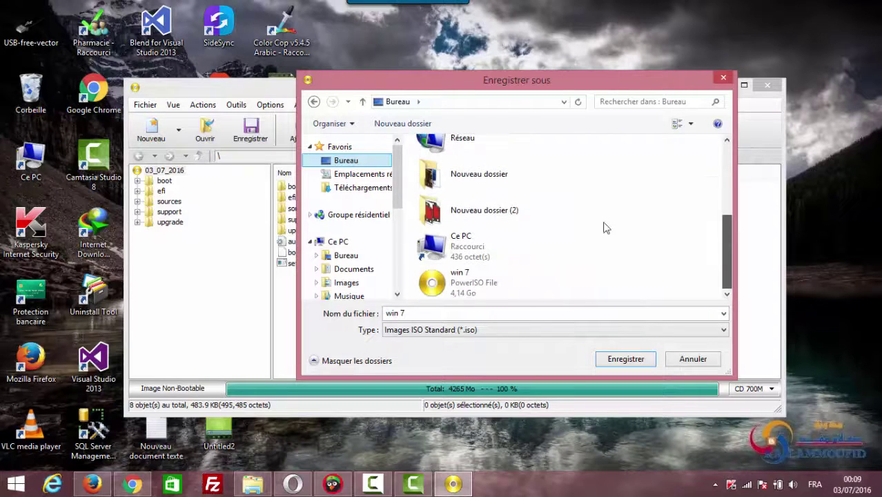
pyautogui.click(492, 174)
pyautogui.doubleClick(493, 176)
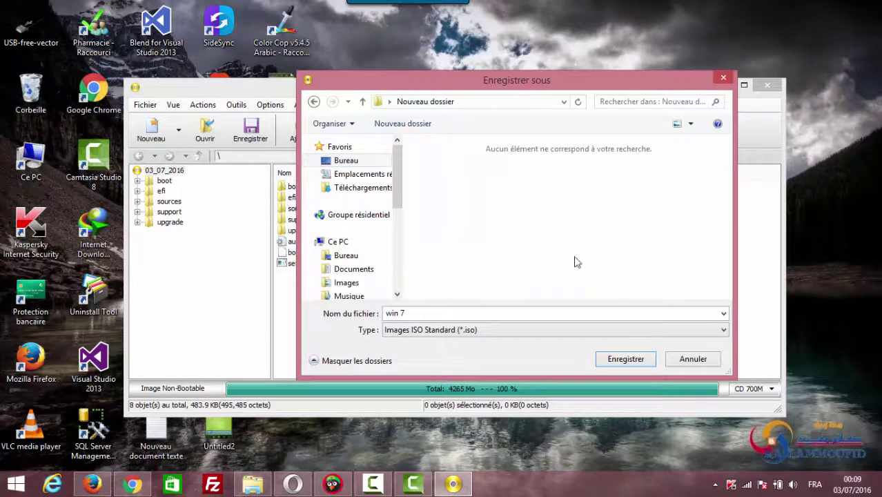
pyautogui.click(619, 360)
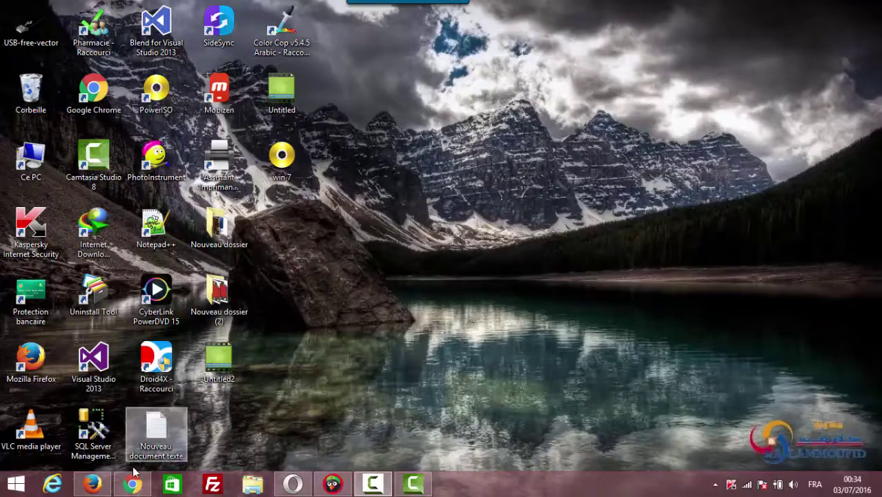
# Step: Switch to Google Chrome and show the Windows USB/DVD Download Tool page at wudt.codeplex.com, highlighting its address
pyautogui.click(133, 483)
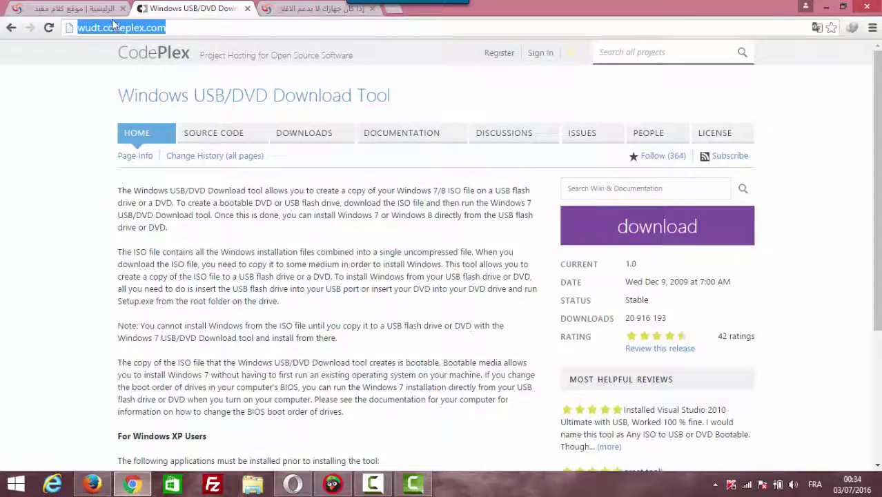
pyautogui.click(76, 8)
pyautogui.click(197, 10)
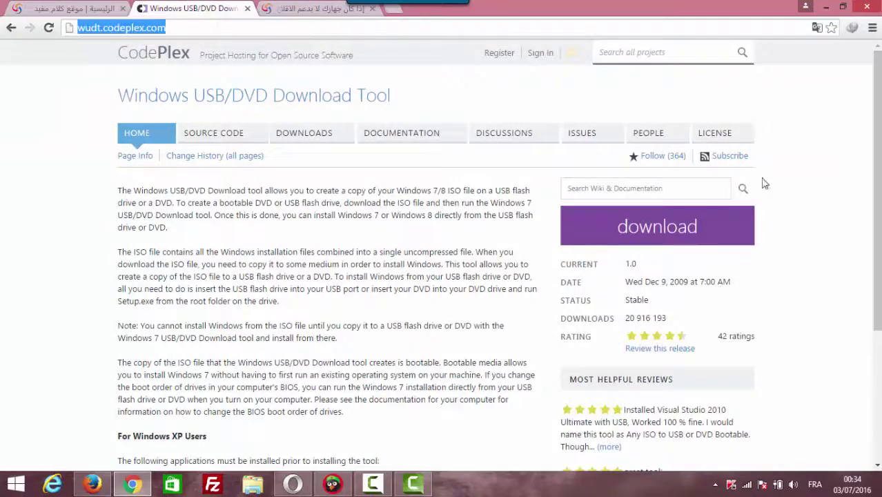
pyautogui.click(202, 29)
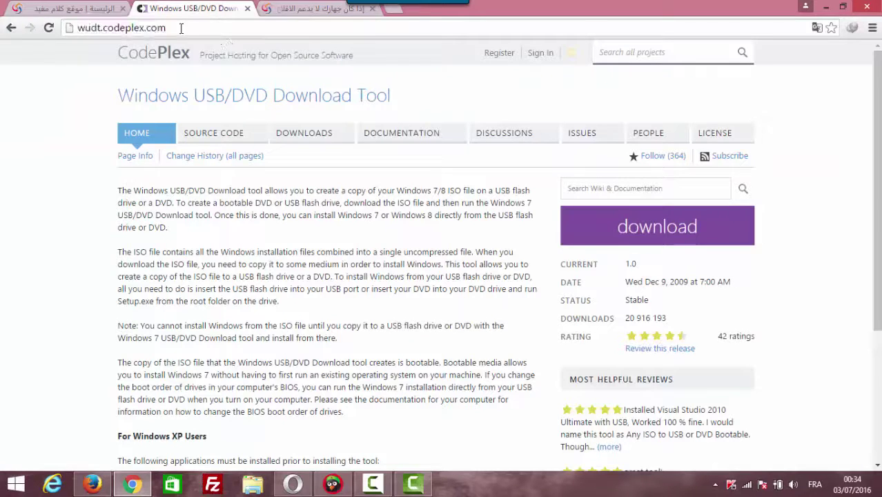
pyautogui.hotkey('ctrl', 'a')
pyautogui.click(218, 27)
pyautogui.moveTo(178, 28); pyautogui.dragTo(65, 26)
pyautogui.click(188, 27)
# Step: Download the Windows7-USB-DVD-Download-Tool-Installer-en-US file, saving it to the desktop (Bureau)
pyautogui.click(643, 232)
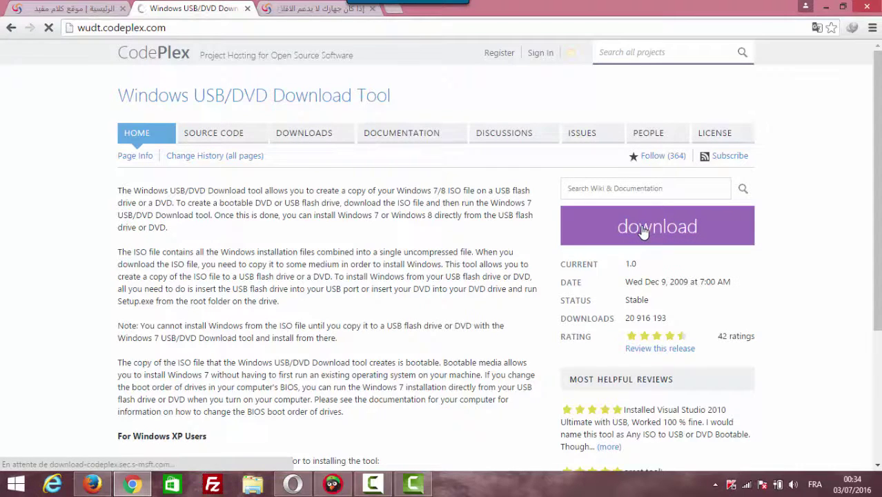
pyautogui.moveTo(443, 175); pyautogui.dragTo(429, 129)
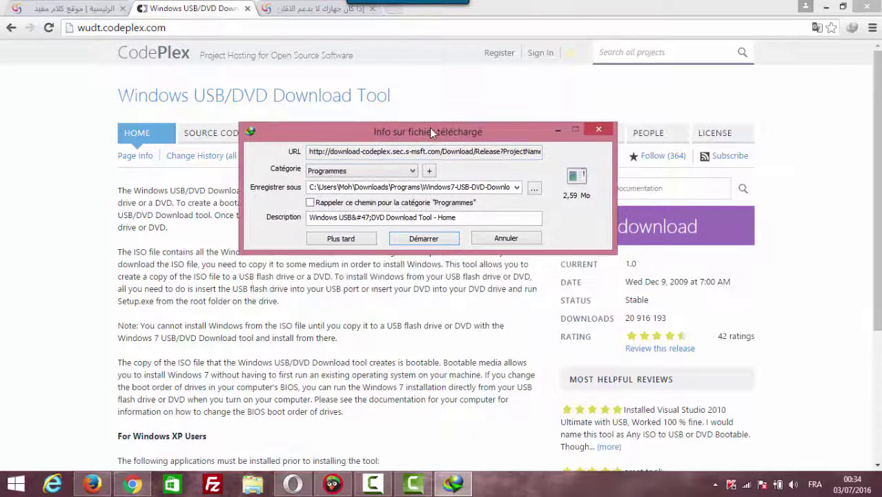
pyautogui.click(534, 189)
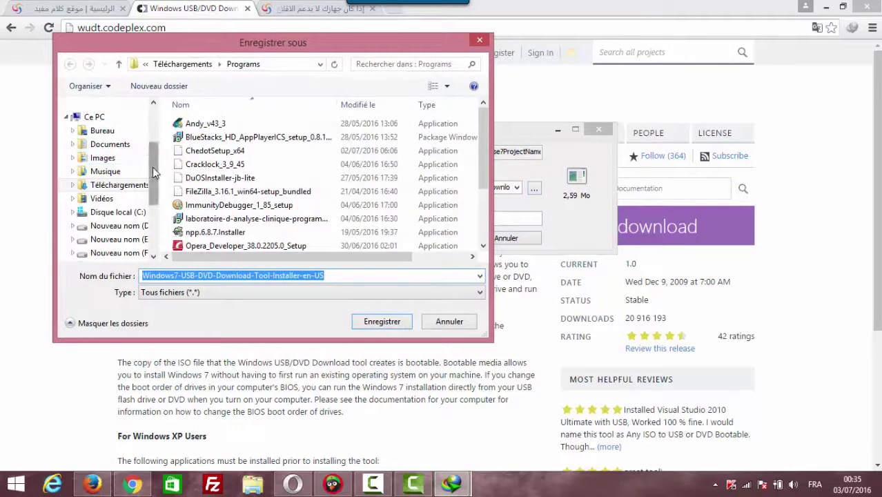
pyautogui.scroll(2, 155, 172)
pyautogui.click(102, 123)
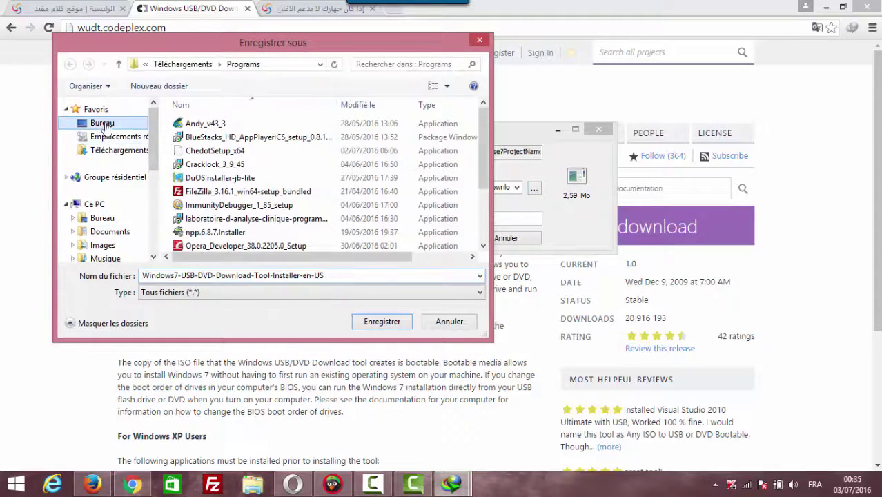
pyautogui.click(384, 326)
pyautogui.click(425, 239)
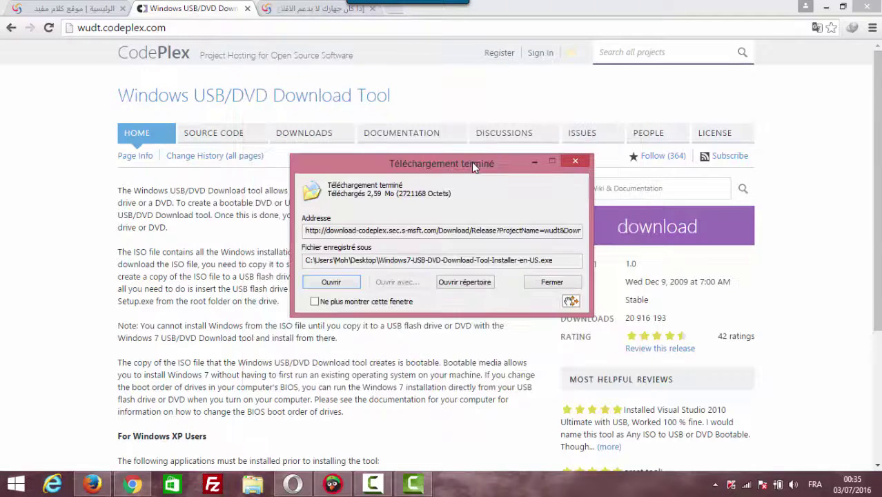
# Step: Open the downloaded installer and complete the Windows 7 USB/DVD Download Tool setup wizard
pyautogui.moveTo(473, 166); pyautogui.dragTo(460, 130)
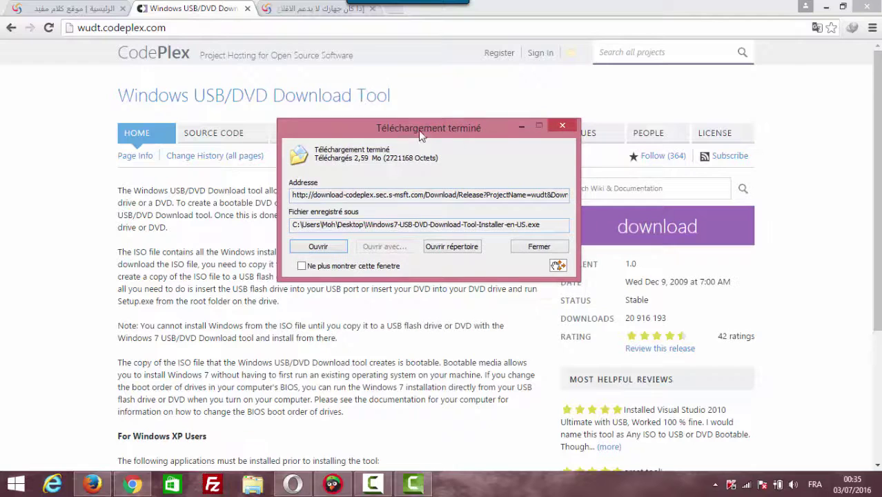
pyautogui.press('Return')
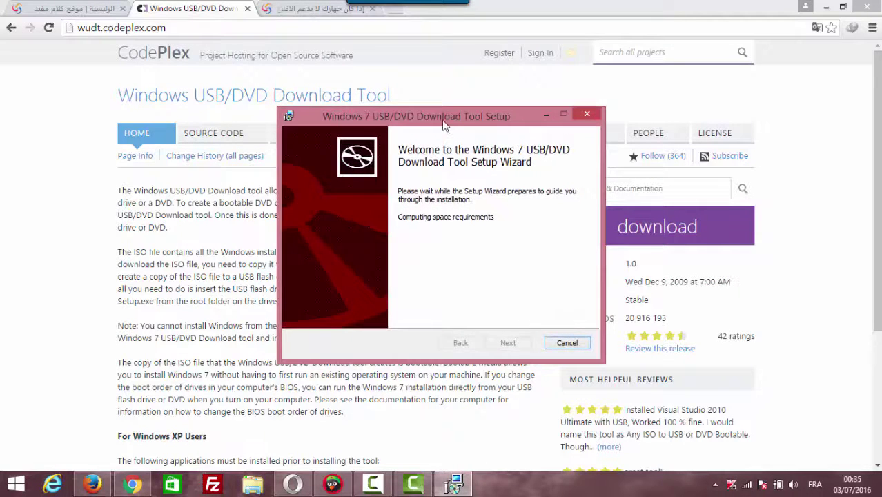
pyautogui.moveTo(445, 124); pyautogui.dragTo(437, 129)
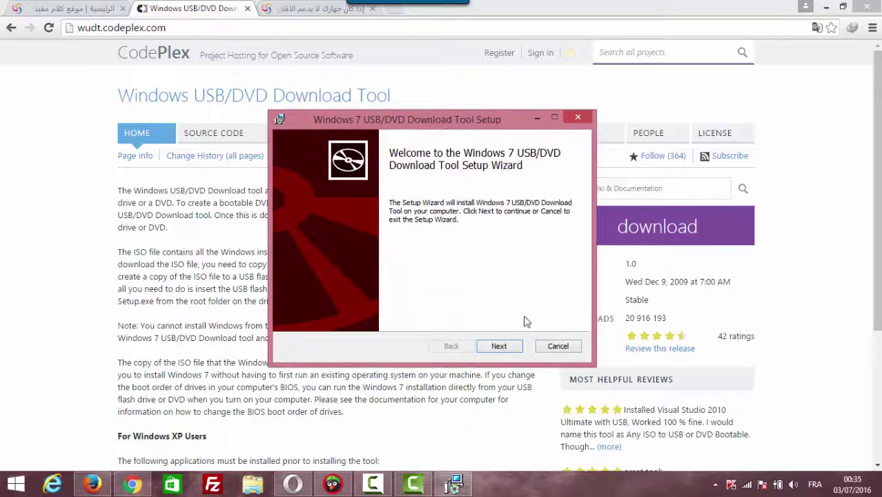
pyautogui.click(498, 346)
pyautogui.click(497, 347)
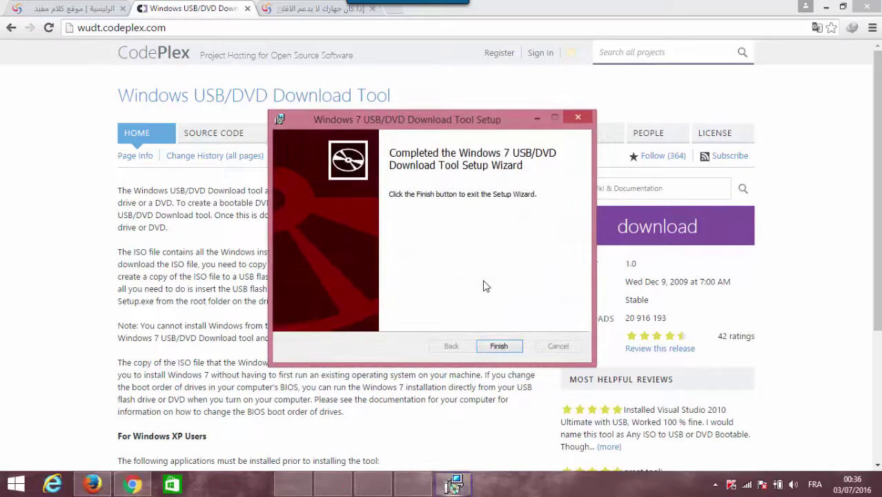
pyautogui.click(508, 346)
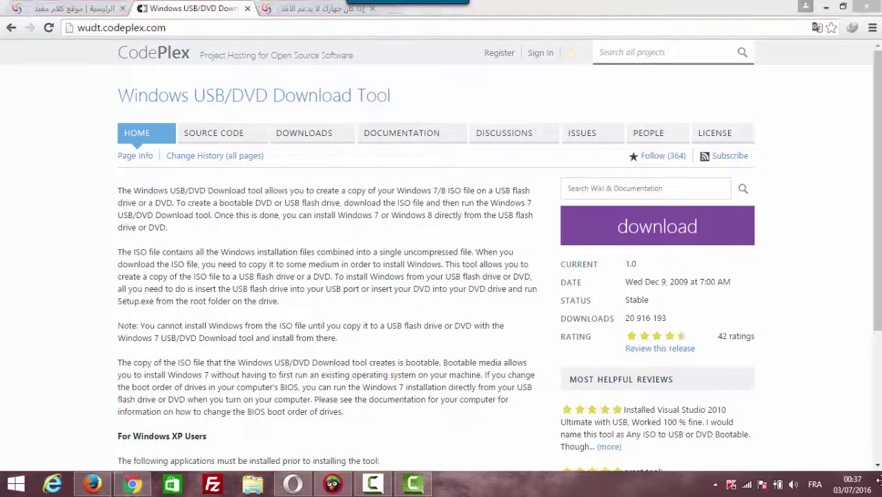
# Step: Minimize the browser, move the Windows 7 USB DVD Download Tool shortcut to a free desktop area and launch the tool
pyautogui.click(827, 7)
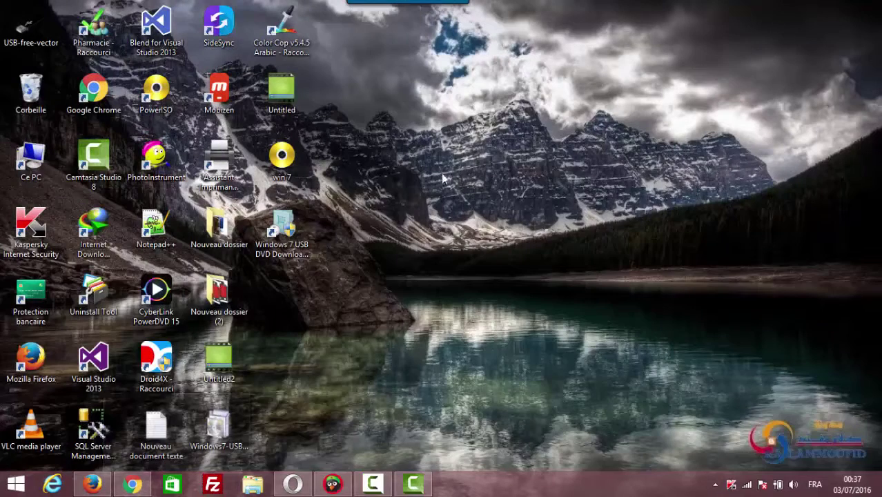
pyautogui.moveTo(283, 227); pyautogui.dragTo(583, 138)
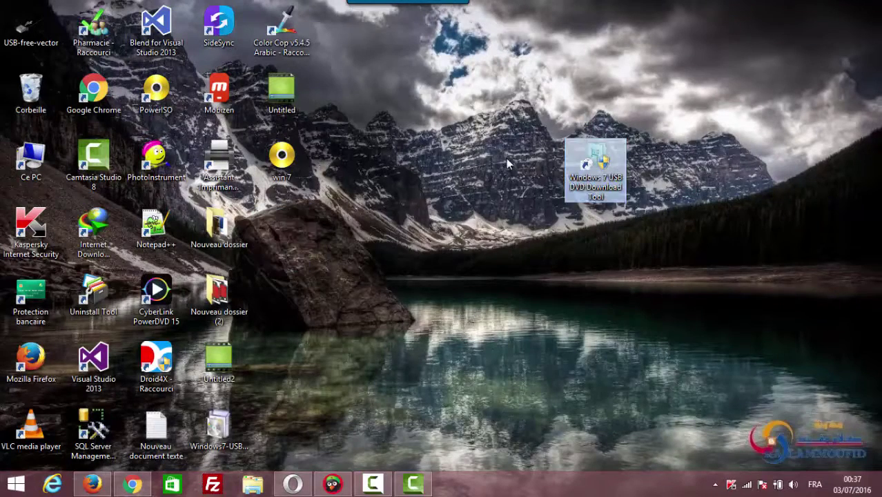
pyautogui.doubleClick(598, 161)
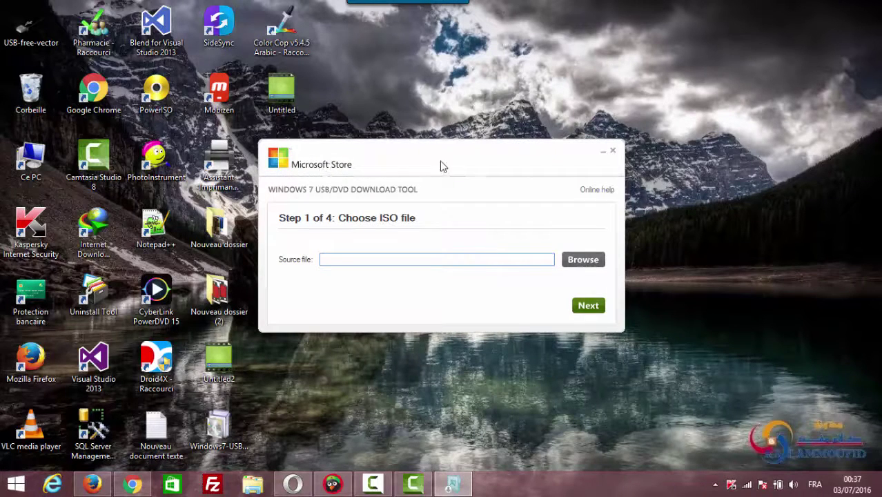
pyautogui.moveTo(443, 167); pyautogui.dragTo(475, 142)
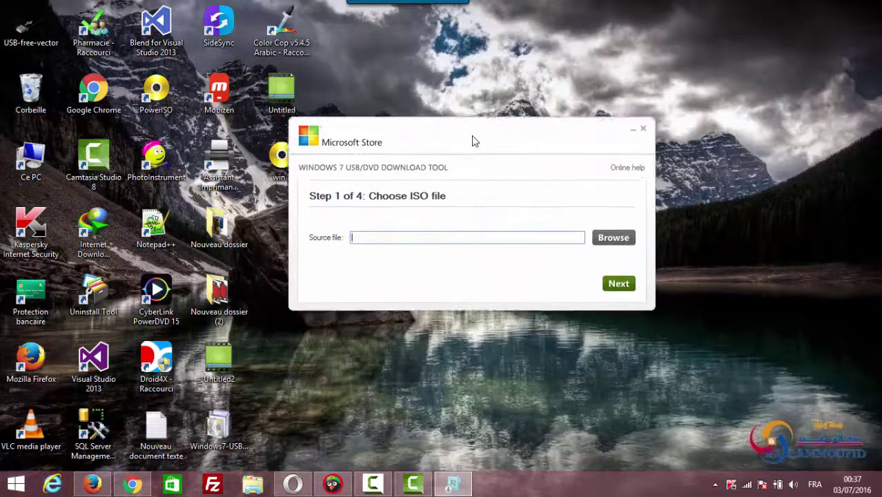
# Step: Choose win 7.iso from the desktop (Bureau) as the source file and continue to the media type choice
pyautogui.click(617, 236)
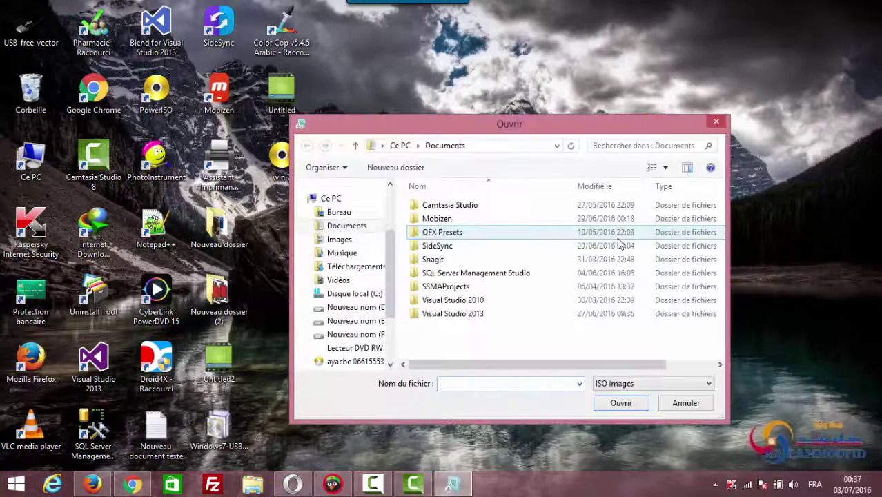
pyautogui.scroll(3, 373, 248)
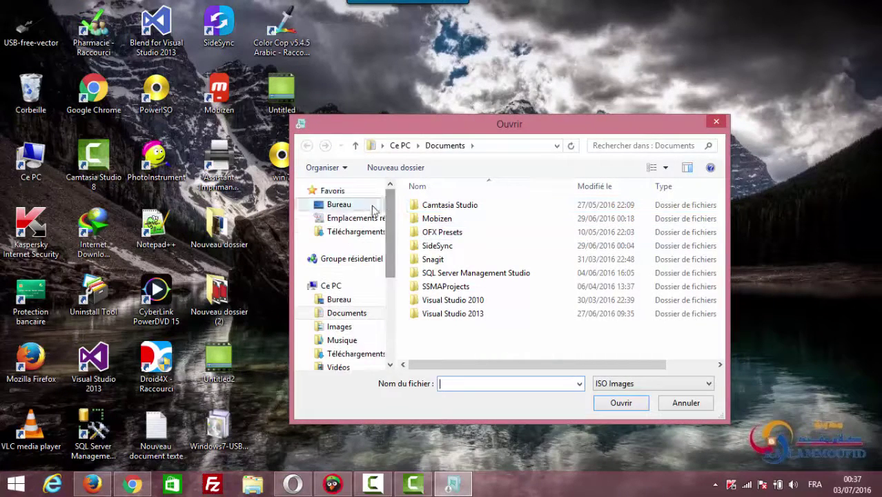
pyautogui.click(345, 208)
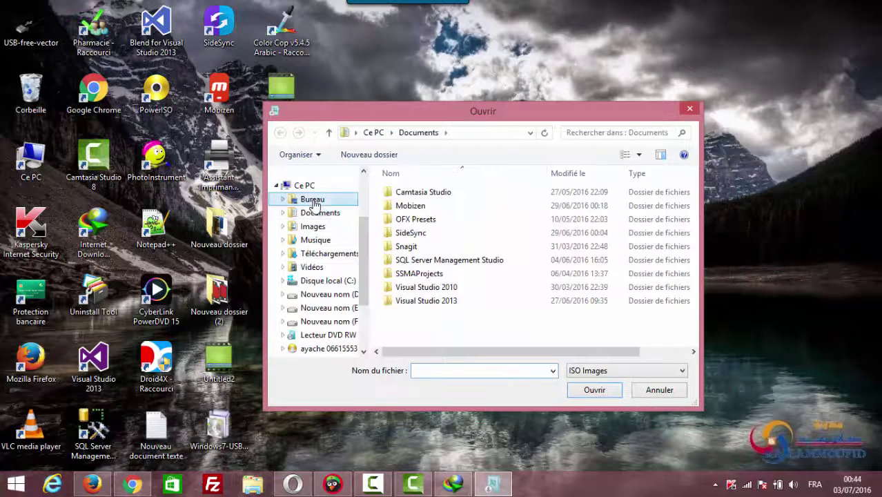
pyautogui.click(312, 199)
pyautogui.doubleClick(652, 203)
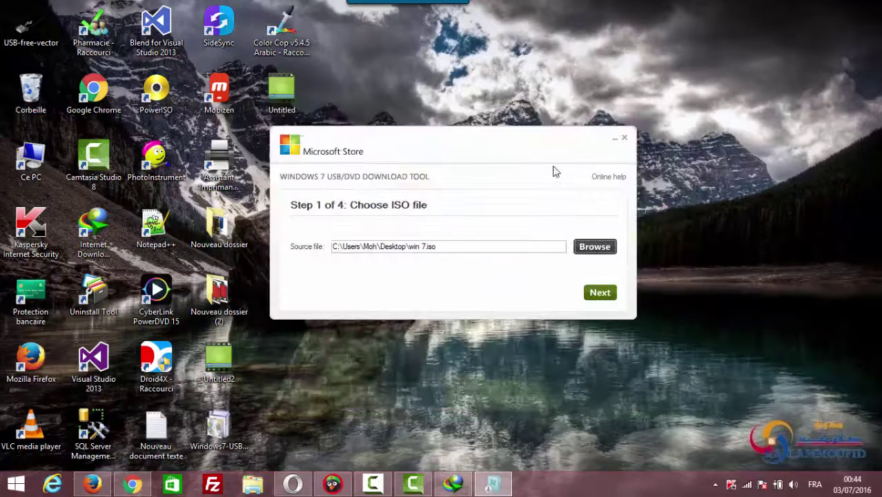
pyautogui.click(598, 292)
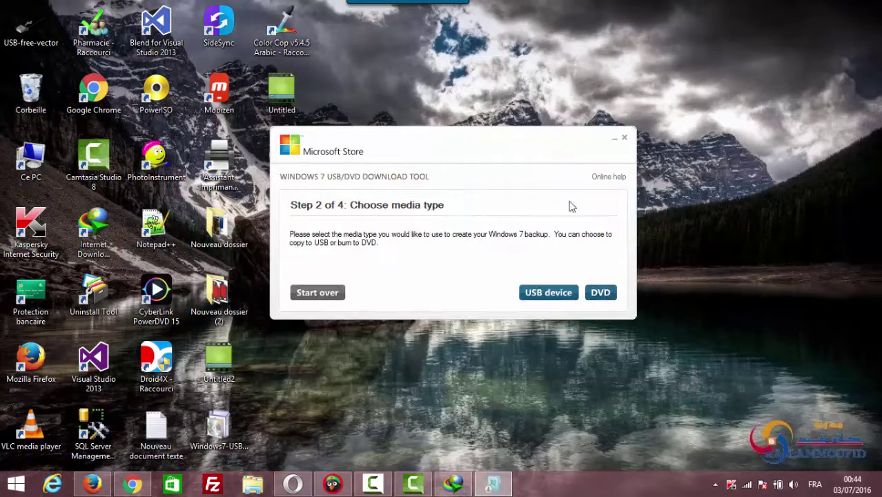
# Step: Choose a USB device as the media type and select the removable disk I:\ as the target
pyautogui.moveTo(532, 148); pyautogui.dragTo(583, 133)
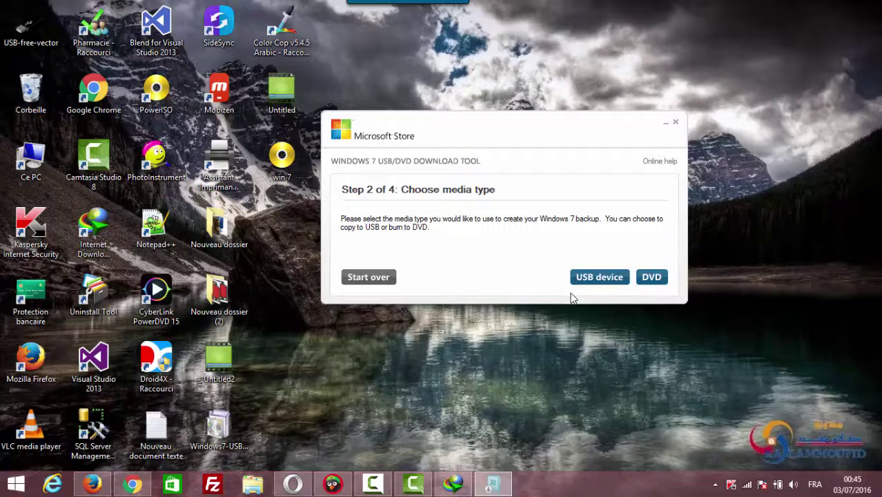
pyautogui.click(599, 278)
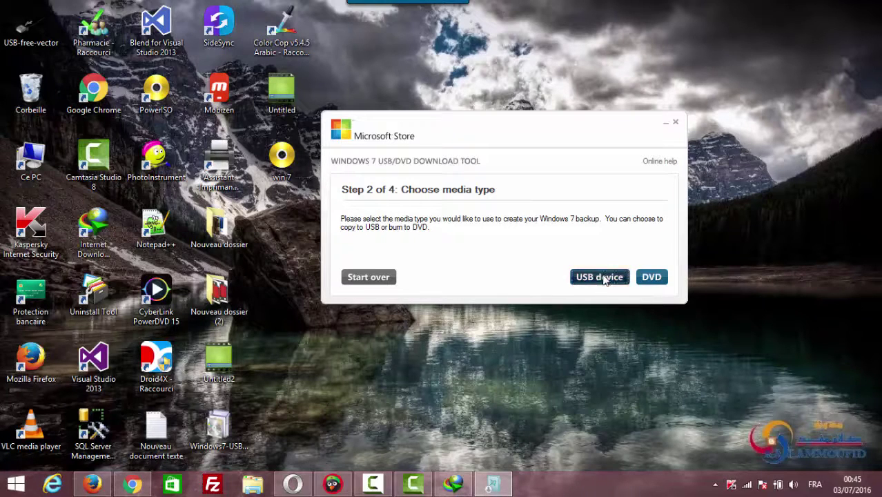
pyautogui.click(515, 249)
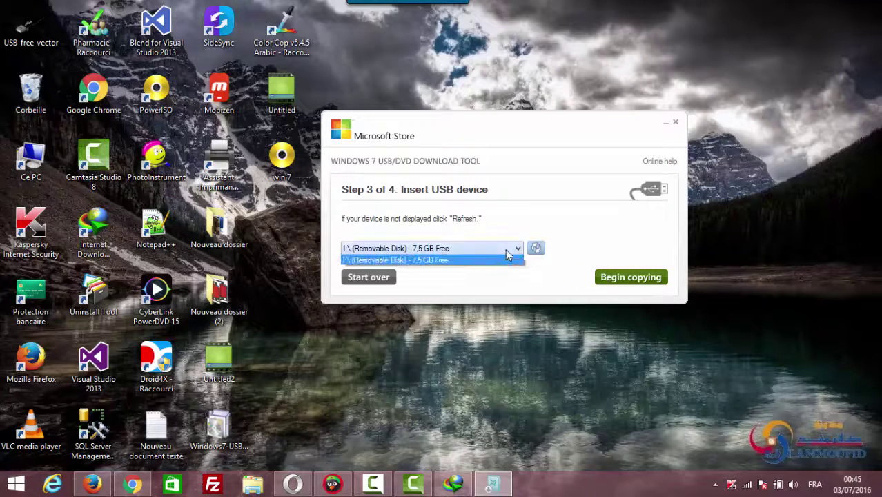
pyautogui.click(465, 251)
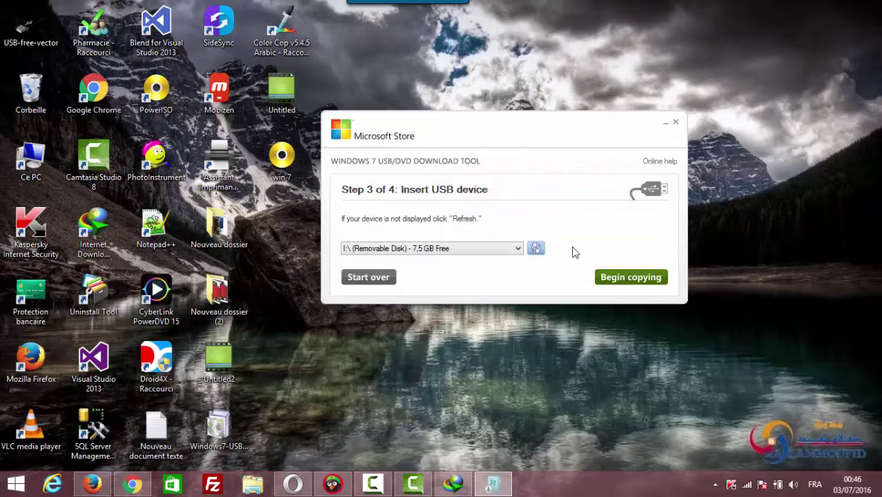
# Step: Start copying to the USB device, confirm erasing all its contents, and close the tool once the copying is done
pyautogui.click(630, 278)
pyautogui.moveTo(515, 192)
pyautogui.mouseDown()
pyautogui.moveTo(537, 195)
pyautogui.moveTo(515, 188)
pyautogui.moveTo(521, 185)
pyautogui.mouseUp()
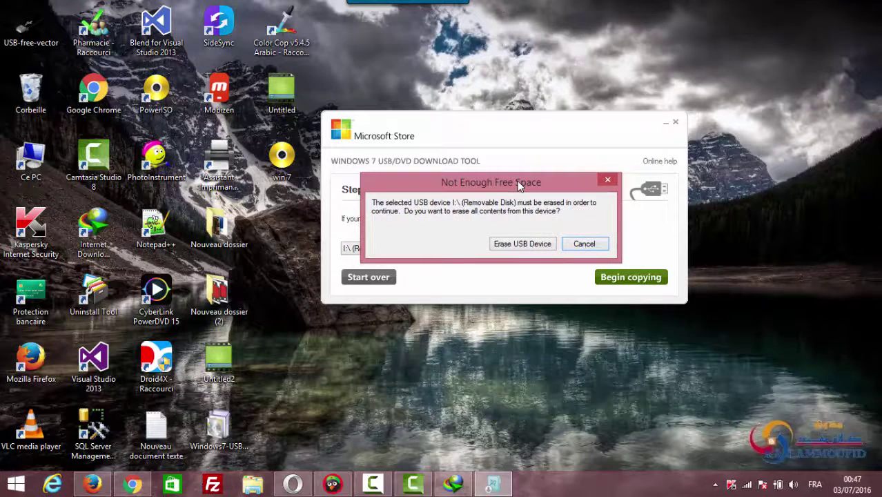
pyautogui.click(519, 245)
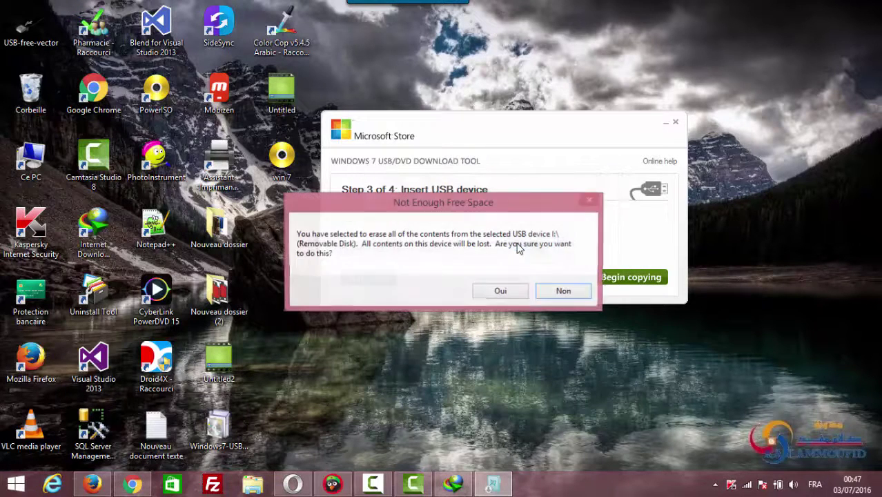
pyautogui.click(508, 295)
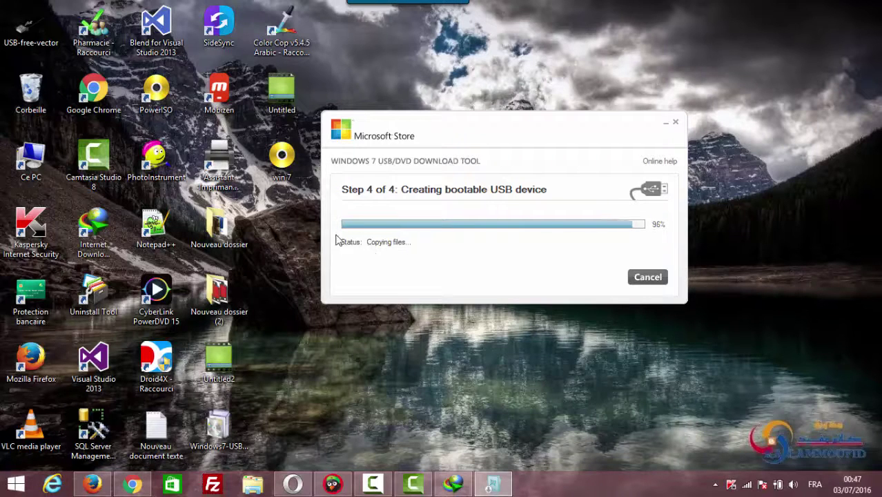
pyautogui.hotkey('alt', 'F4')
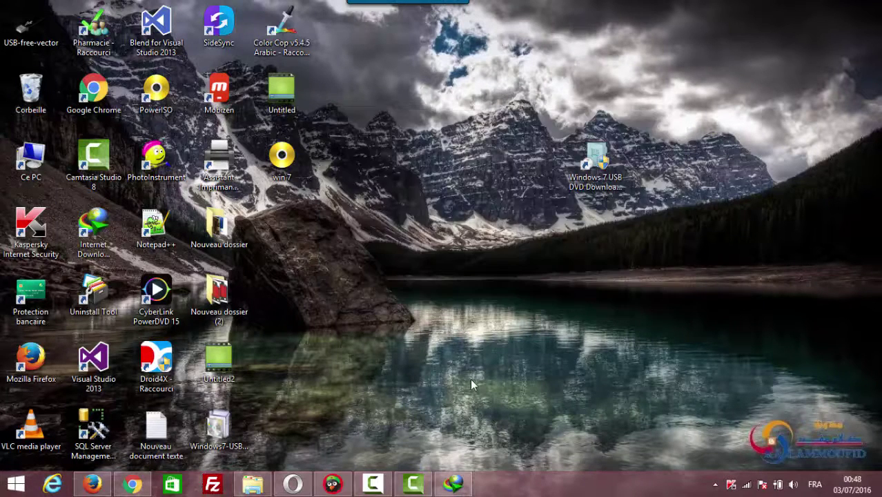
# Step: Open the 01_07_2016 (I:) drive in File Explorer and examine the Windows setup files copied to it
pyautogui.click(253, 483)
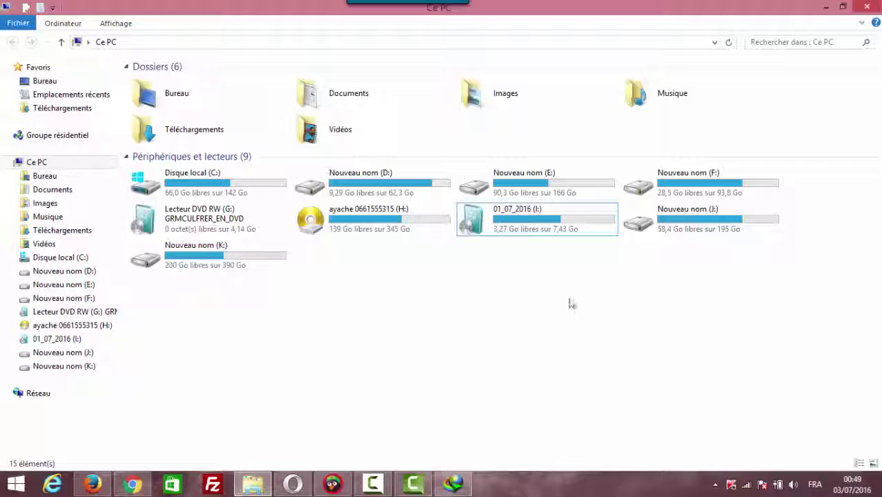
pyautogui.doubleClick(531, 228)
pyautogui.moveTo(153, 162); pyautogui.dragTo(691, 103)
pyautogui.click(696, 157)
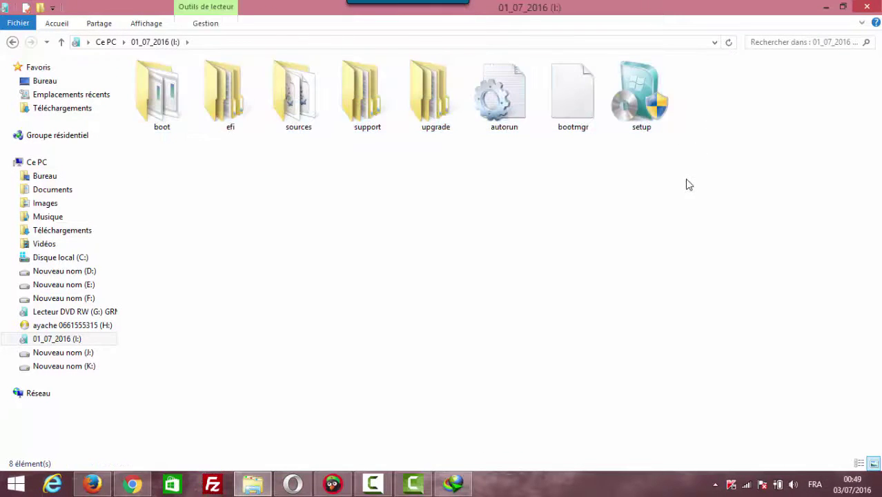
pyautogui.moveTo(686, 176); pyautogui.dragTo(131, 62)
pyautogui.click(230, 185)
pyautogui.moveTo(163, 148); pyautogui.dragTo(656, 97)
pyautogui.click(630, 243)
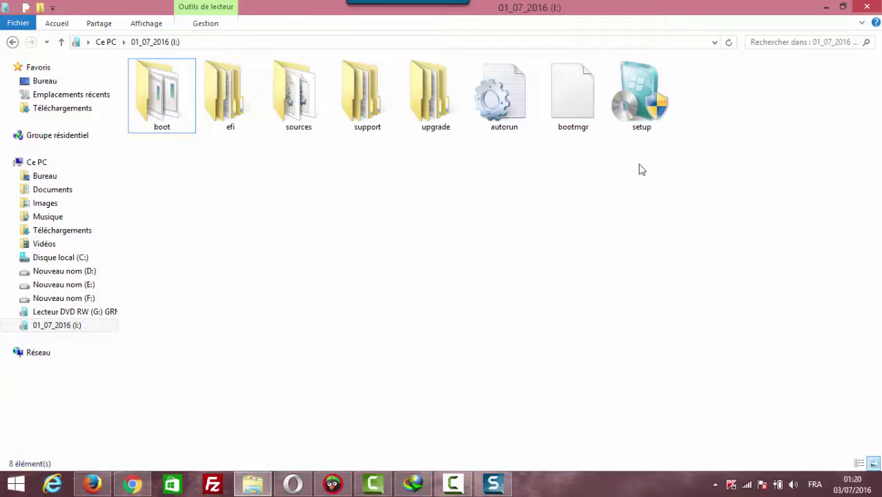
pyautogui.moveTo(685, 182); pyautogui.dragTo(152, 110)
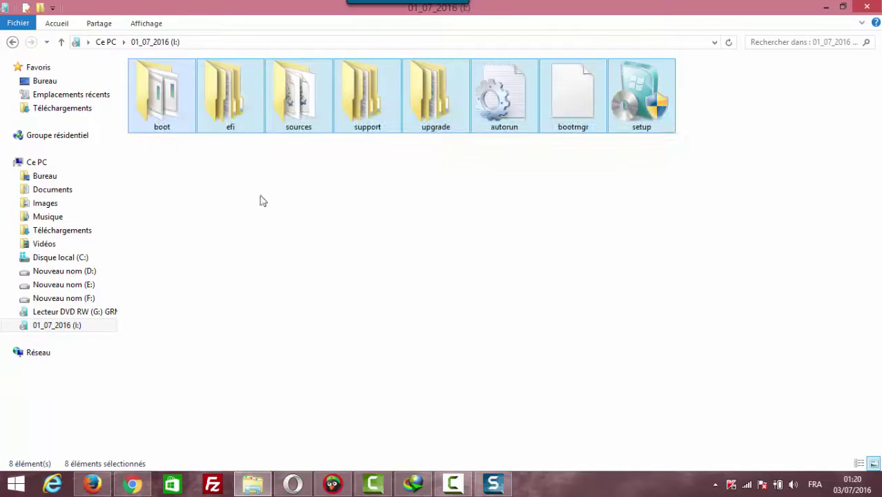
pyautogui.click(318, 206)
pyautogui.moveTo(665, 167); pyautogui.dragTo(209, 171)
pyautogui.click(252, 205)
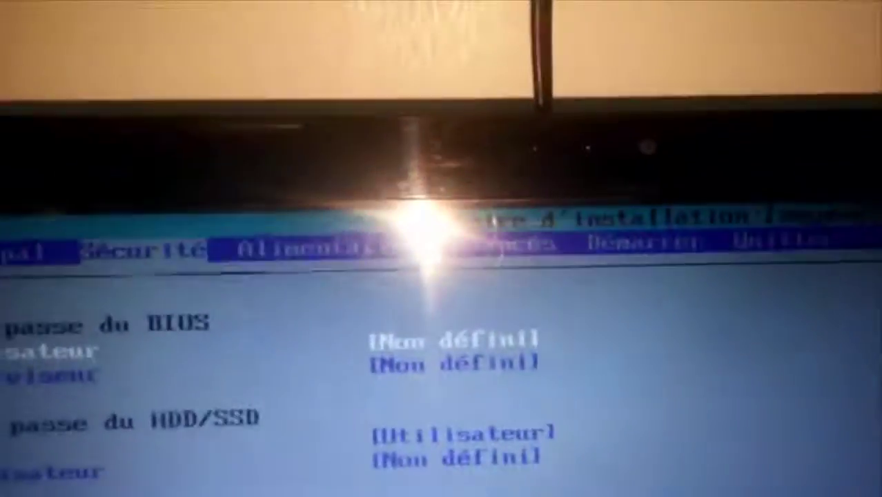
# Step: In the computer's BIOS setup, go to the Démarrer boot order and select the USB flash drive entry
pyautogui.press('Right')
pyautogui.press('Right')
pyautogui.press('Right')
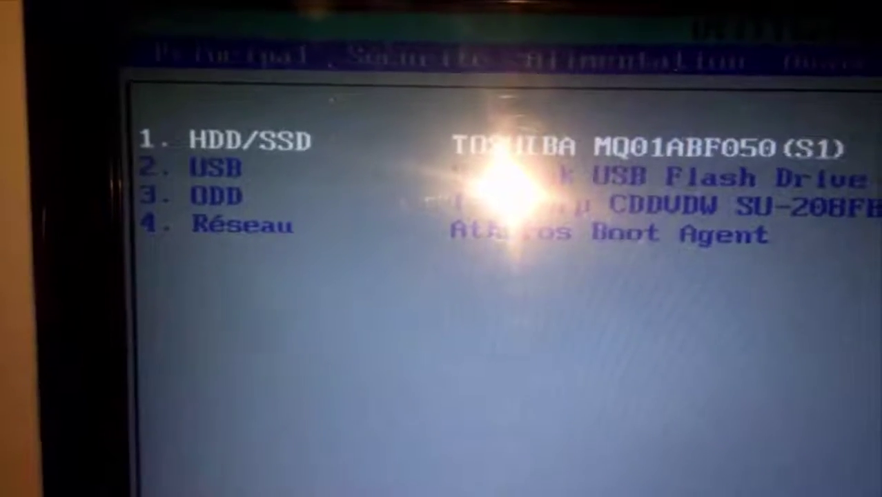
pyautogui.press('Down')
pyautogui.press('Down')
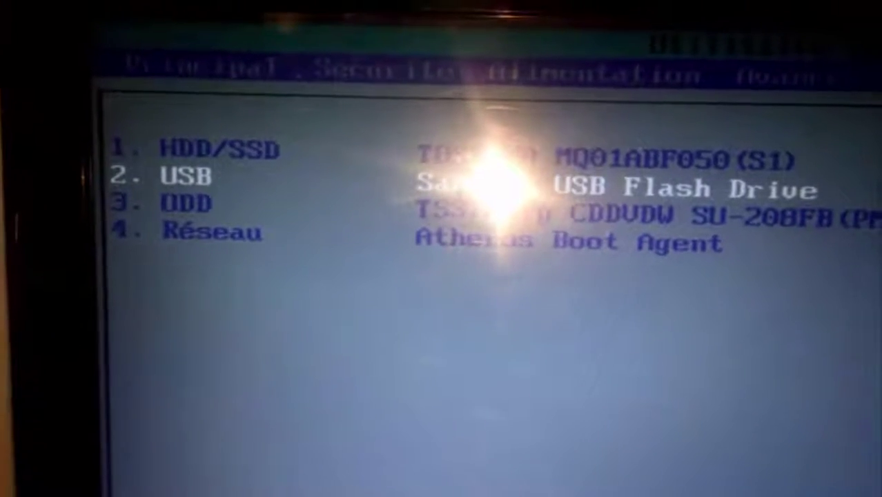
pyautogui.press('Down')
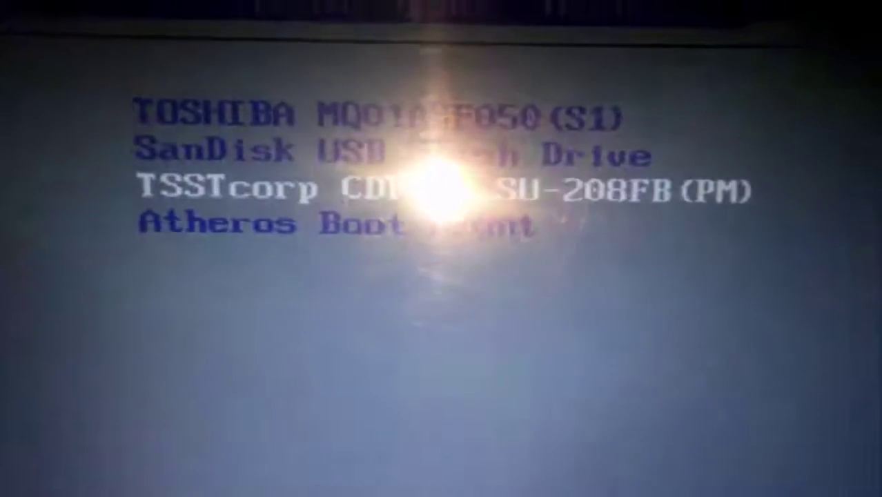
pyautogui.press('Up')
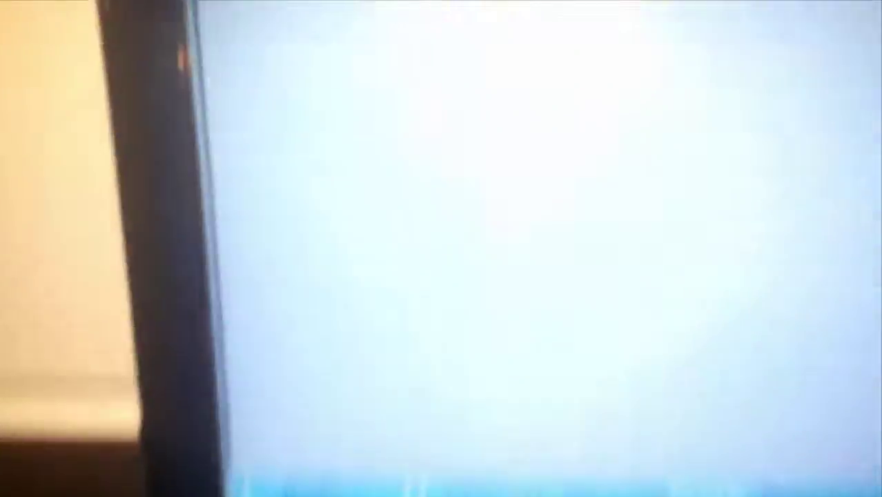
# Step: Move the USB flash drive to first place in the boot order, then save the BIOS settings and exit
pyautogui.press('F5')
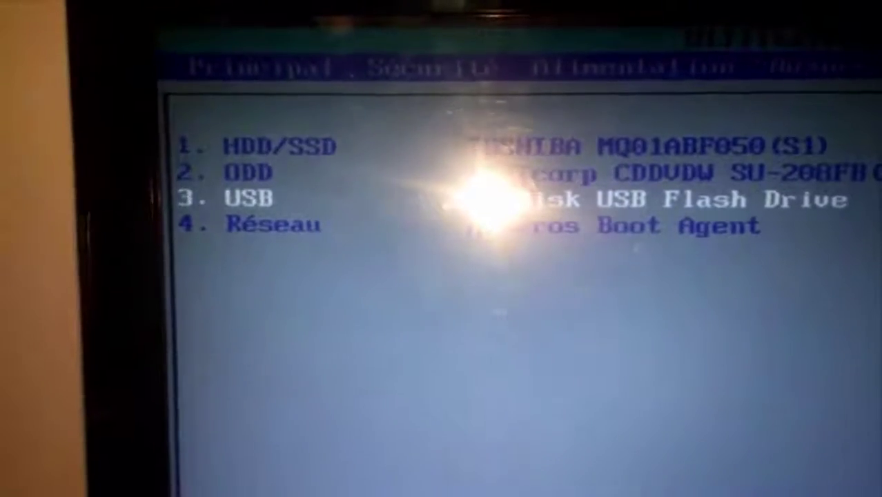
pyautogui.press('F6')
pyautogui.press('F6')
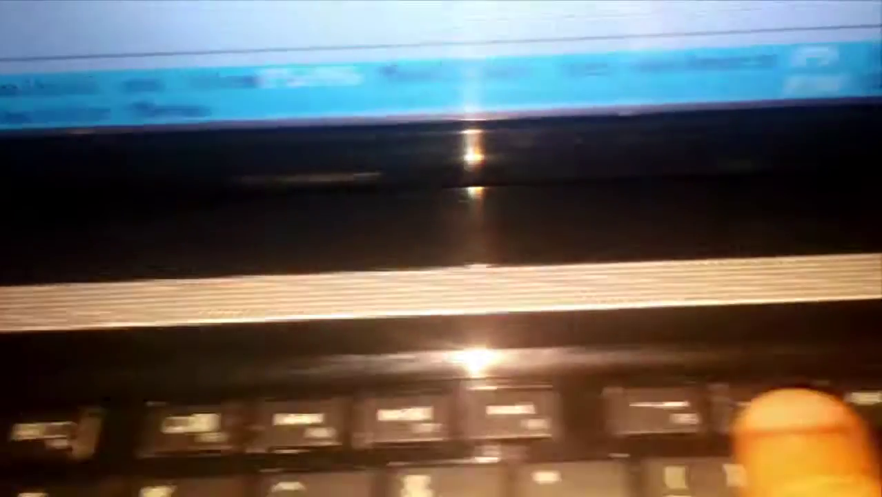
pyautogui.press('F10')
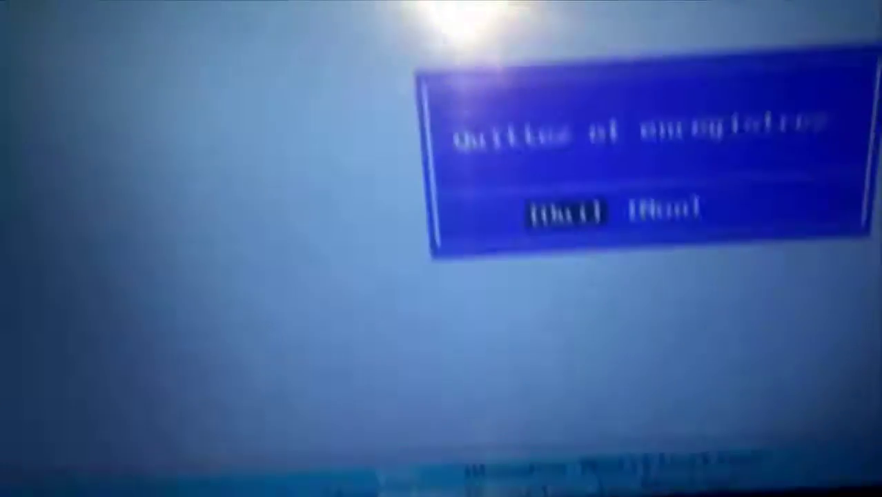
pyautogui.press('Return')
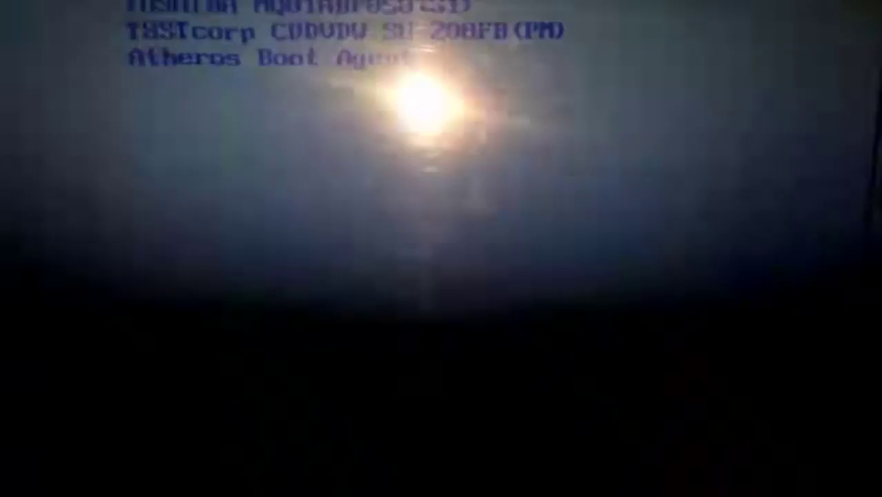